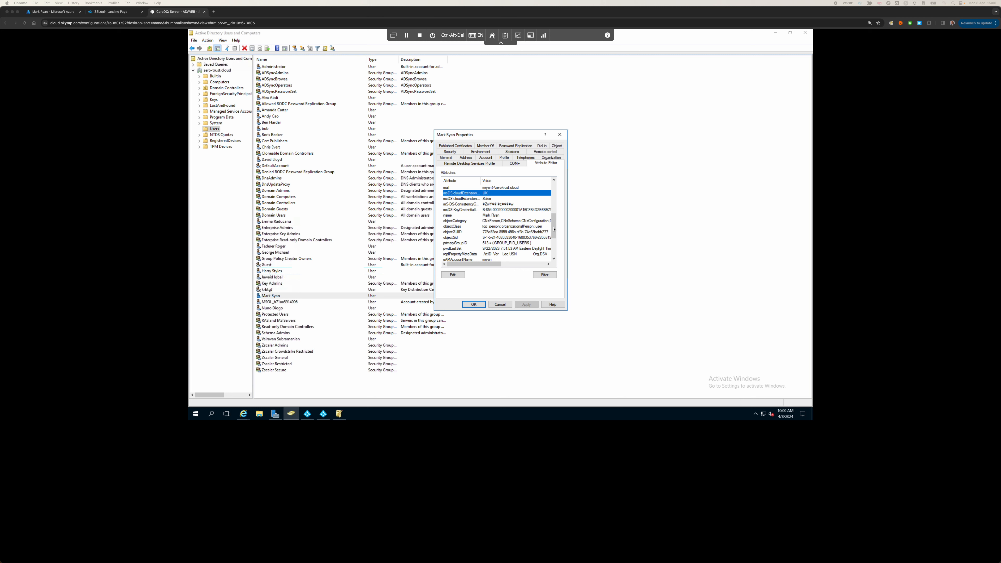
# Step: Check the selected user's remote desktop profile, profile, account and organization properties
pyautogui.click(487, 158)
pyautogui.click(488, 159)
pyautogui.click(487, 158)
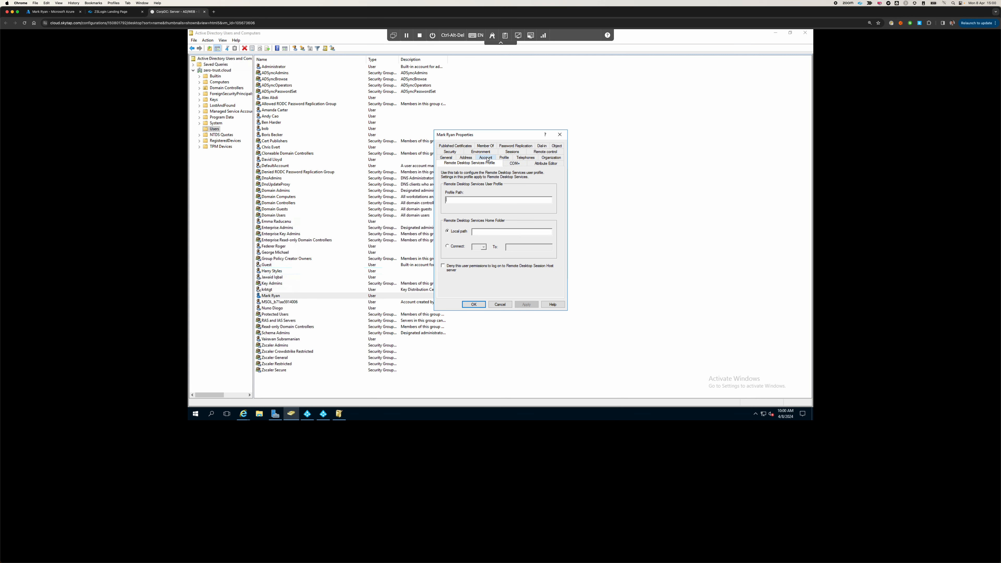
pyautogui.click(504, 158)
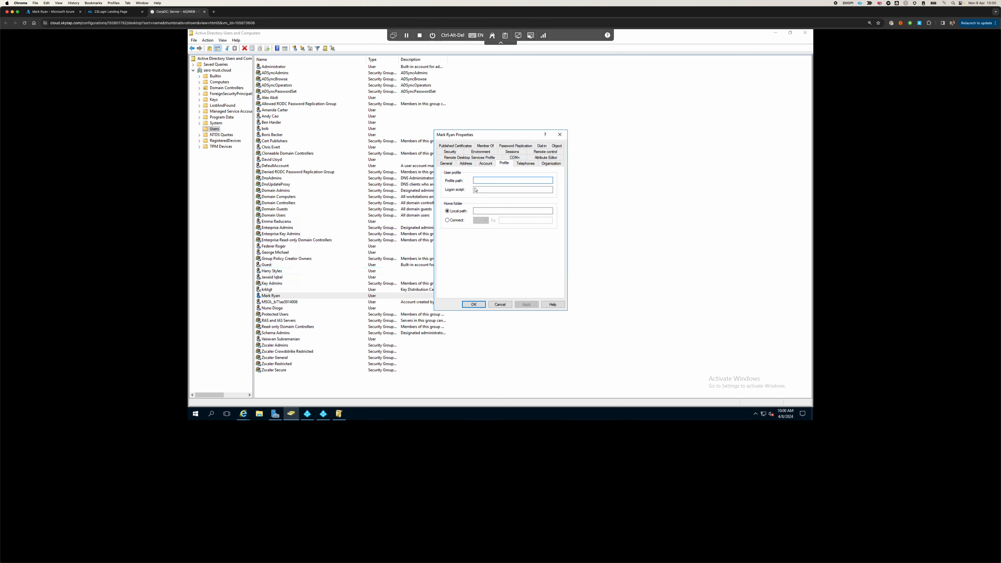
pyautogui.click(486, 164)
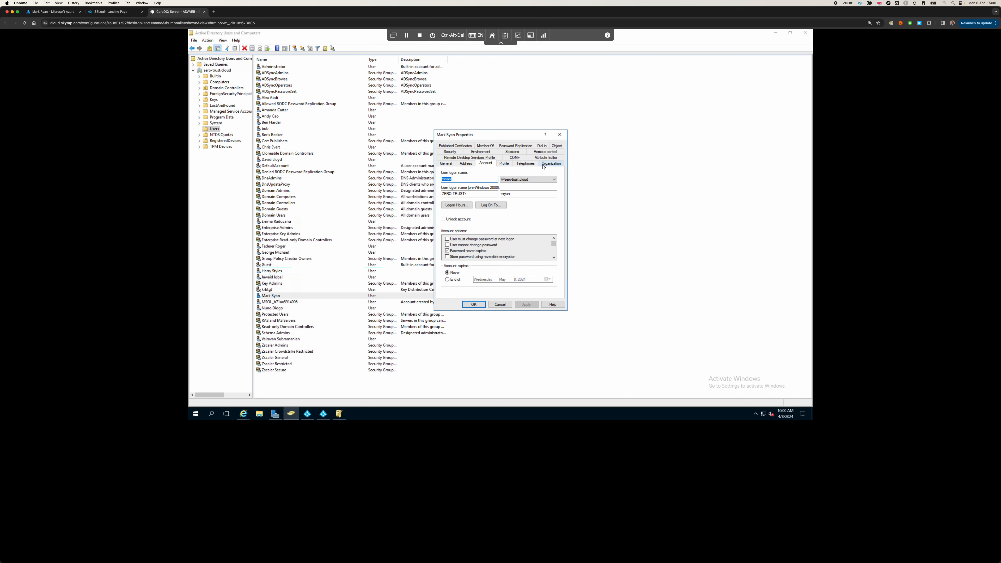
pyautogui.click(543, 164)
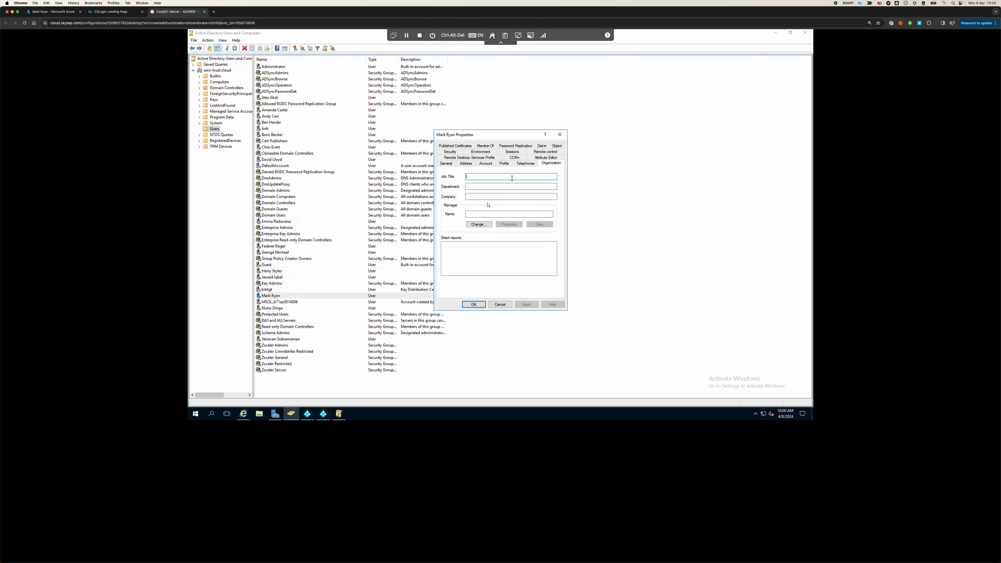
pyautogui.click(476, 196)
pyautogui.write('d')
pyautogui.hotkey('shift', 'Tab')
pyautogui.write('dsadas')
pyautogui.hotkey('ctrl', 'a')
pyautogui.press('BackSpace')
pyautogui.press('Tab')
# Step: Apply the pending changes, examine the user's msDS-cloudExtensionAttribute1 and msDS-cloudExtensionAttribute2 values in the attribute list, and close the properties
pyautogui.click(552, 157)
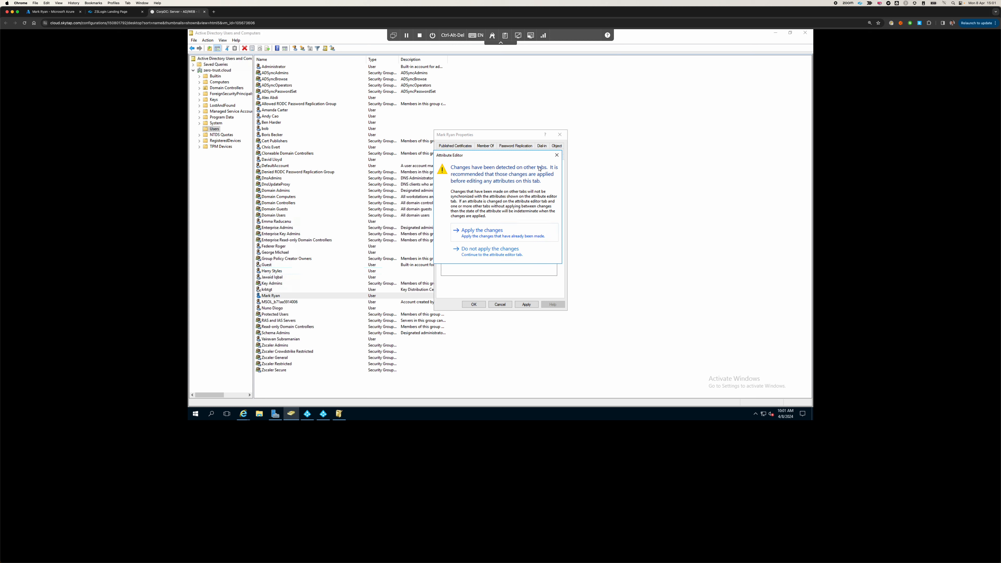
pyautogui.click(483, 231)
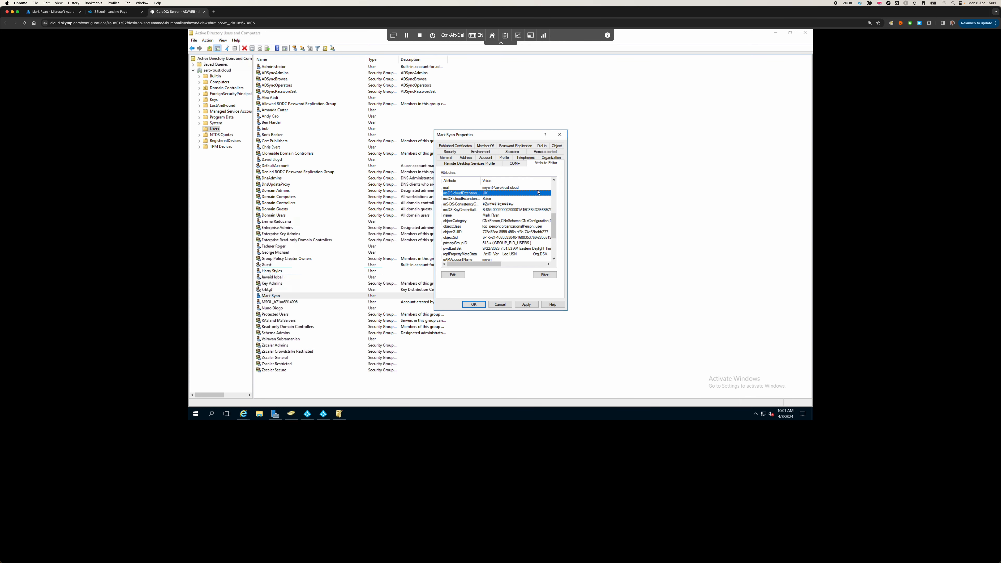
pyautogui.moveTo(555, 221); pyautogui.dragTo(554, 217)
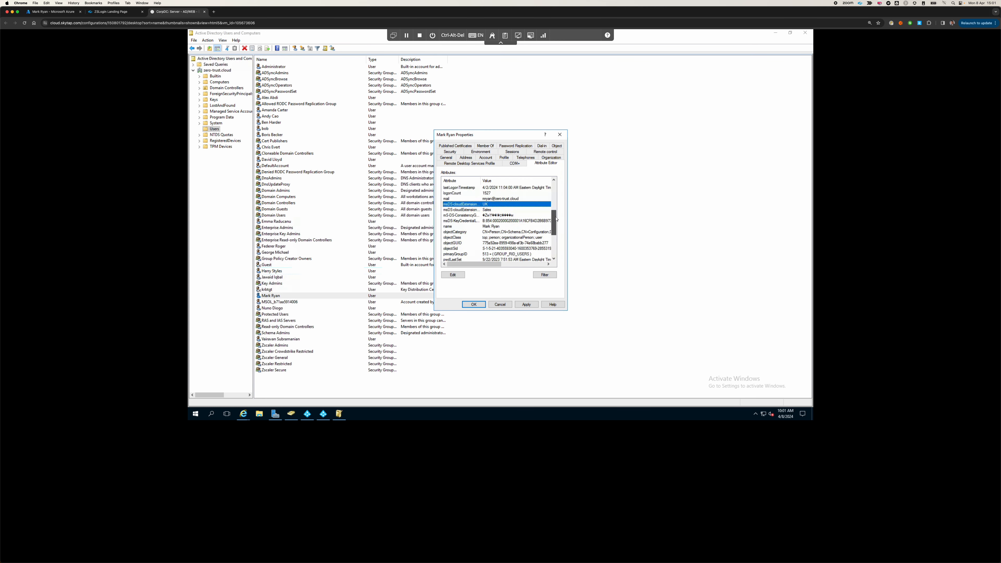
pyautogui.doubleClick(482, 180)
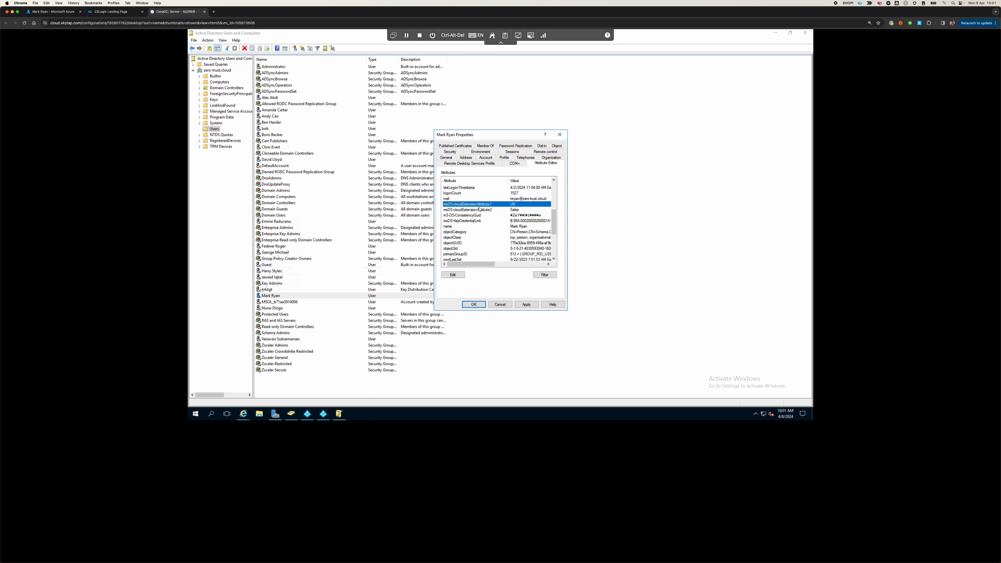
pyautogui.click(479, 209)
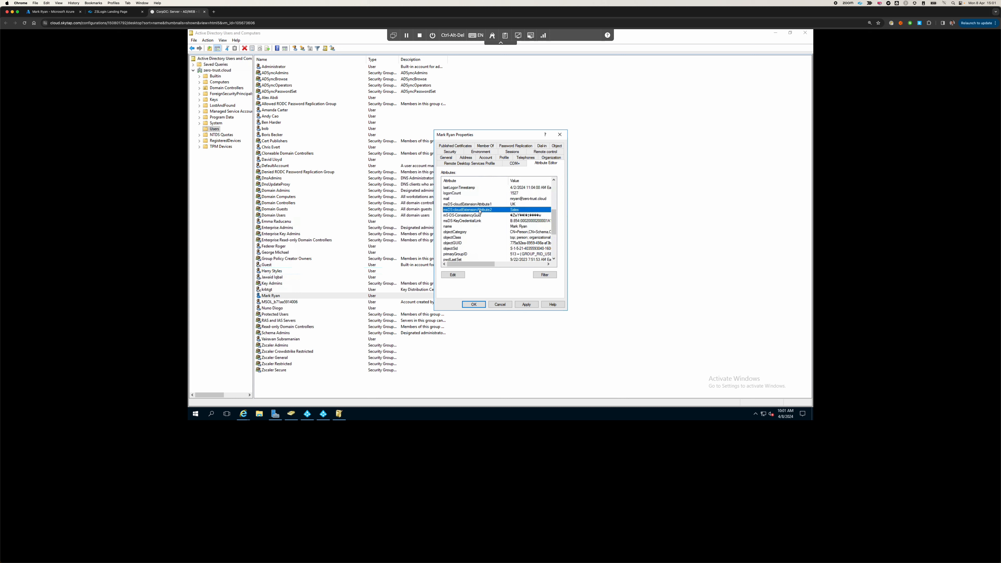
pyautogui.click(499, 304)
# Step: Examine msDS-cloudExtensionAttribute1 and msDS-cloudExtensionAttribute2 of the user listed just below Allowed RODC Password Replication Group, leaving both values as they are
pyautogui.doubleClick(276, 112)
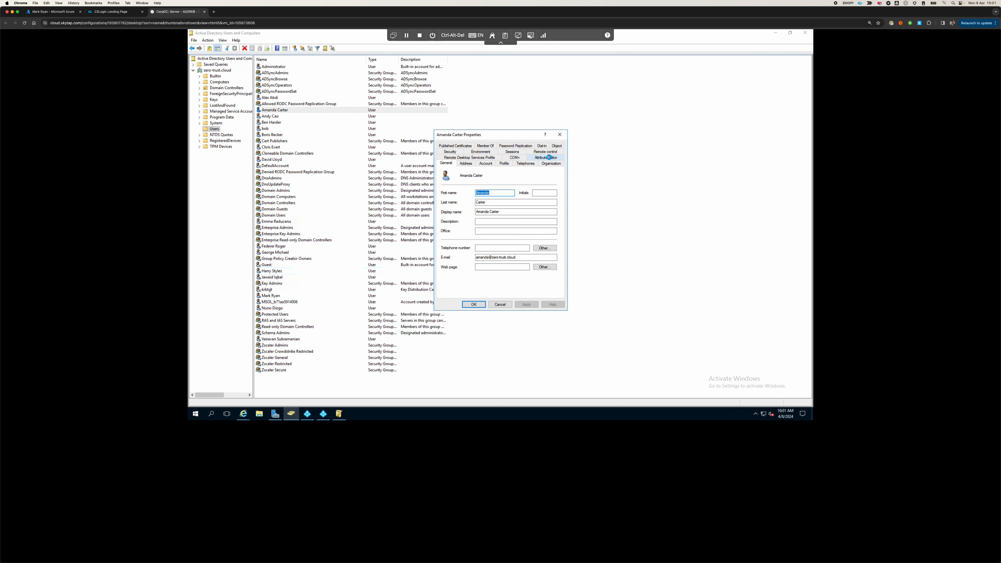
pyautogui.click(546, 158)
pyautogui.moveTo(555, 186); pyautogui.dragTo(556, 199)
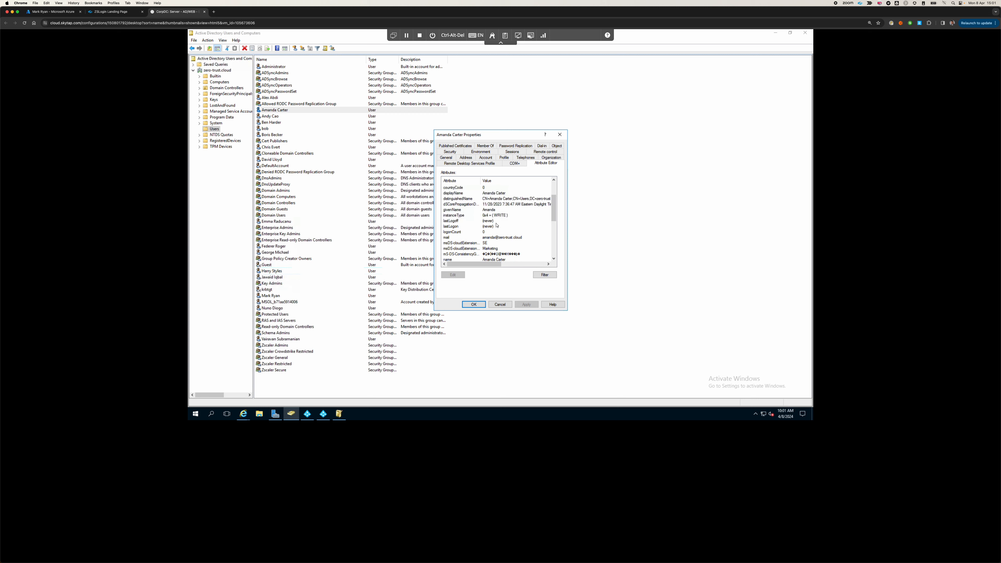
pyautogui.doubleClick(486, 244)
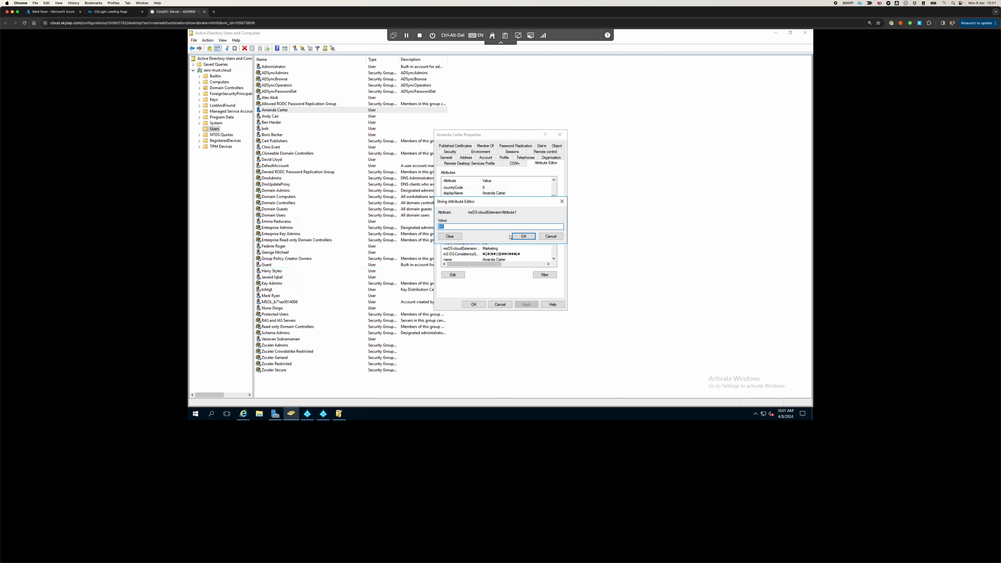
pyautogui.click(550, 237)
pyautogui.doubleClick(496, 248)
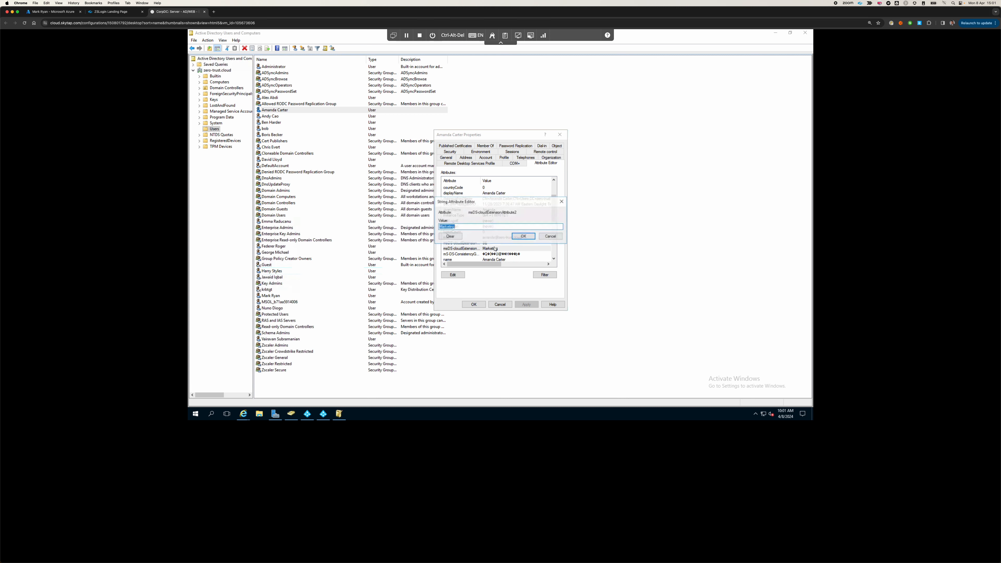
pyautogui.press('Escape')
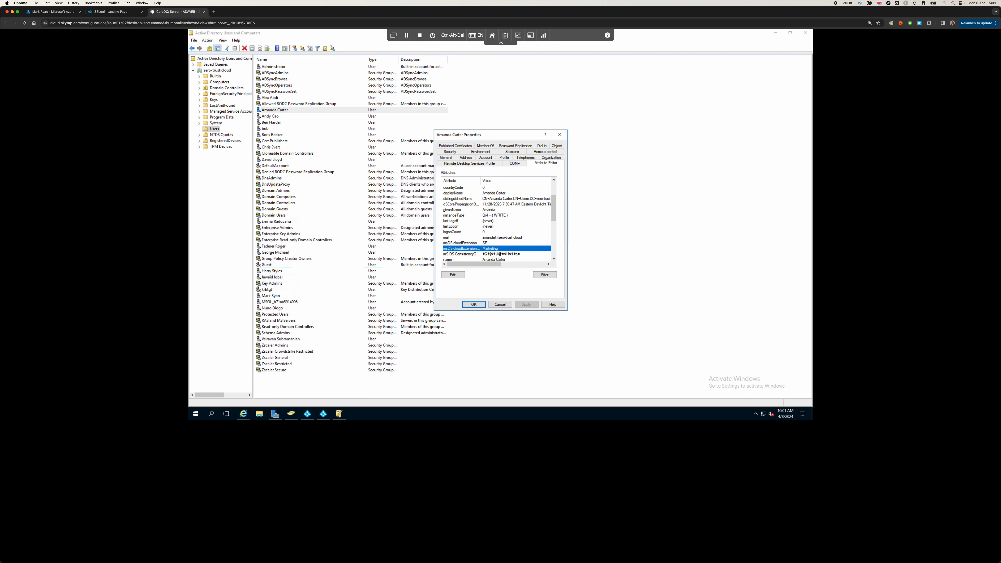
pyautogui.click(504, 308)
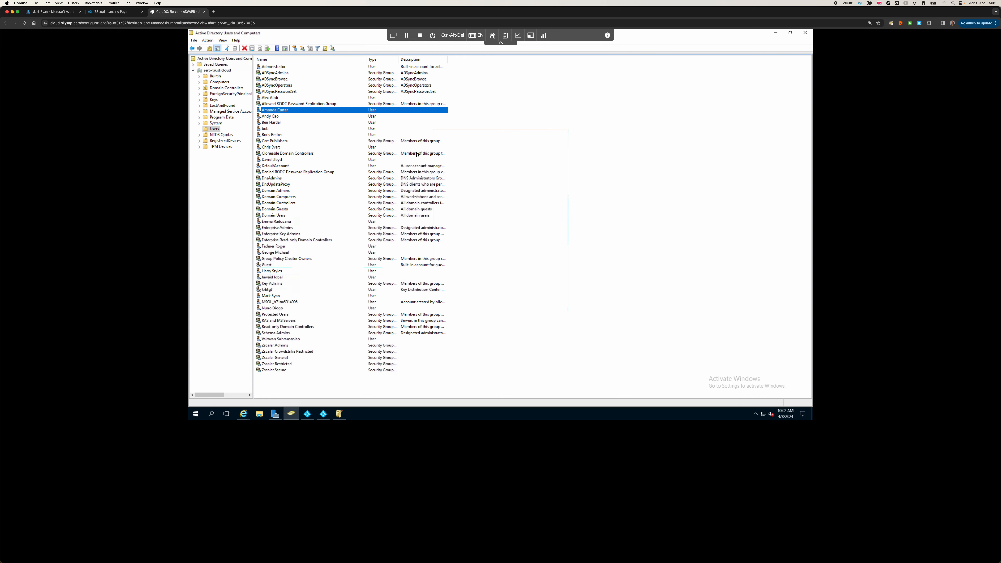
# Step: Switch to Microsoft Azure and search the Zero Trust tenant's groups for "dyna"
pyautogui.click(51, 12)
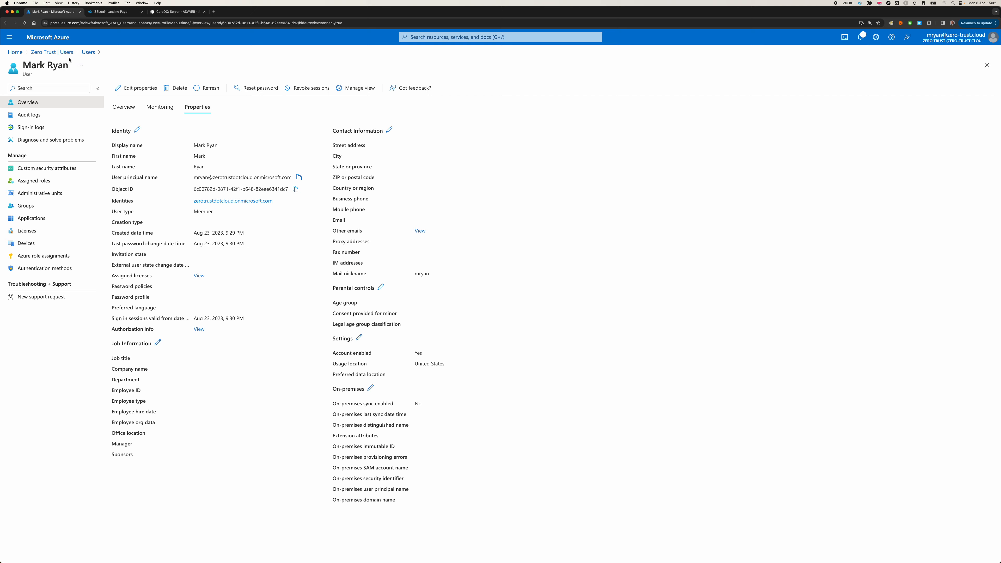
pyautogui.click(89, 53)
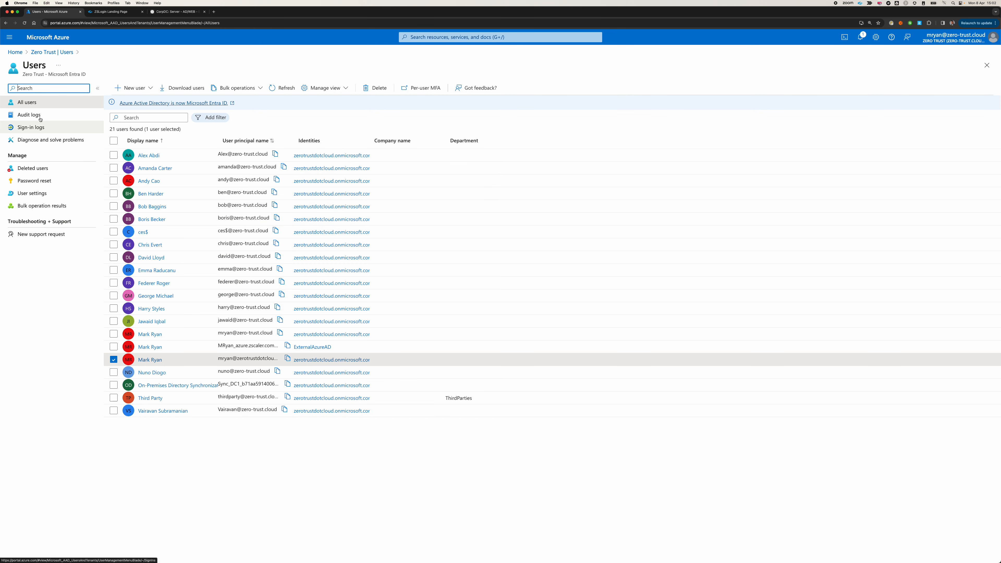
pyautogui.click(52, 52)
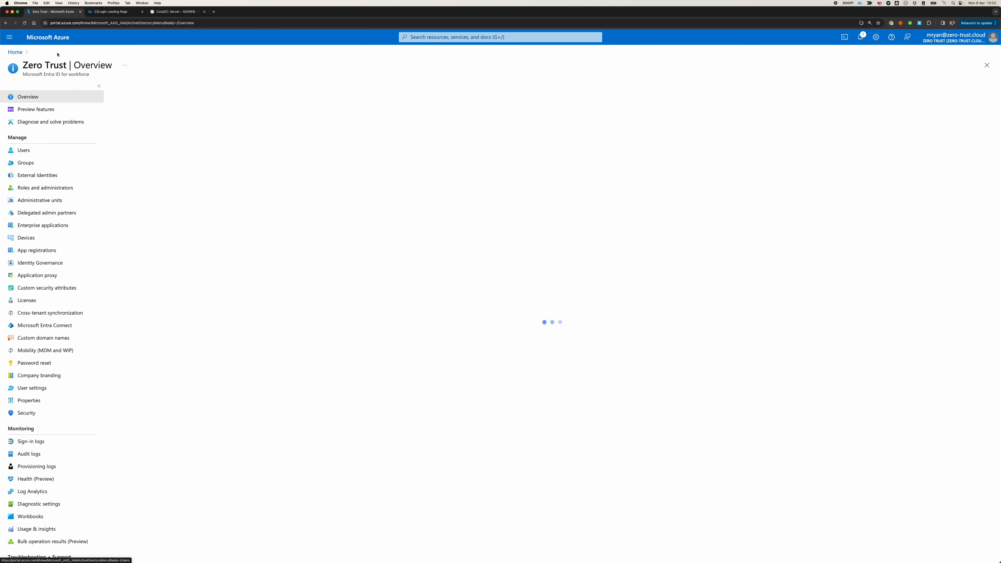
pyautogui.click(27, 162)
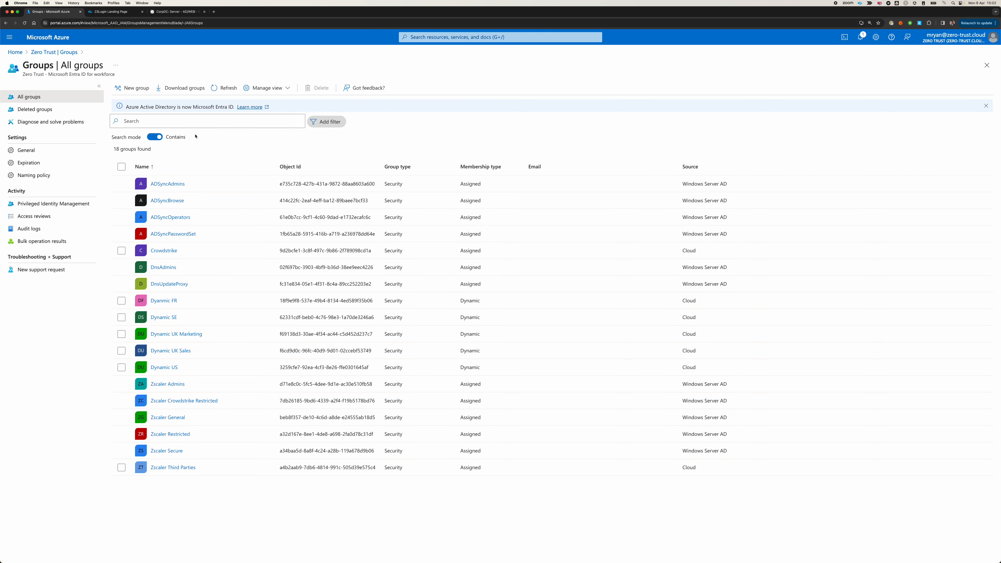
pyautogui.click(161, 122)
pyautogui.write('dyan')
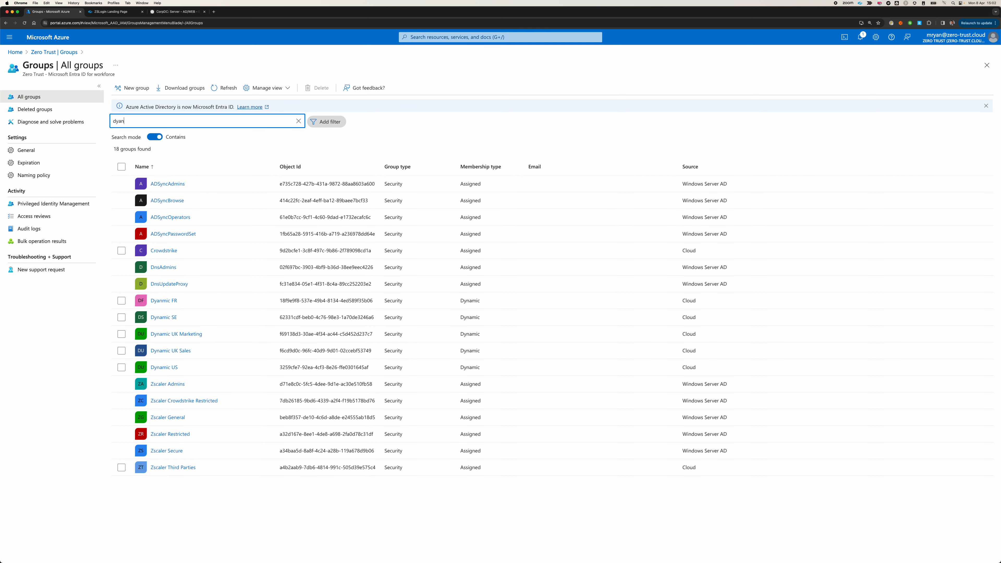
pyautogui.press('BackSpace')
pyautogui.press('BackSpace')
pyautogui.write('na')
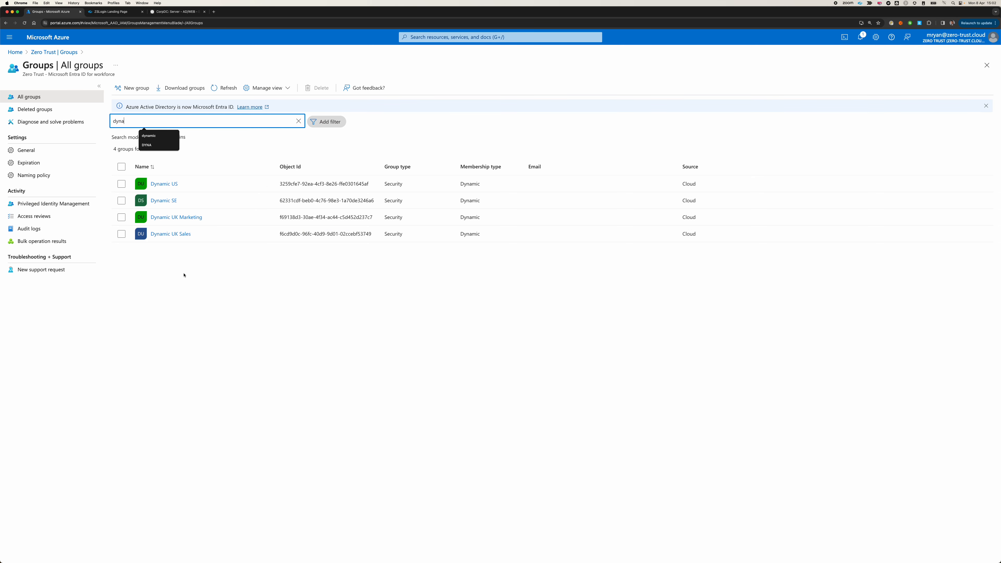
# Step: Examine the attribute and value used in the Dynamic SE group's dynamic membership rule, and return to the group list
pyautogui.click(163, 200)
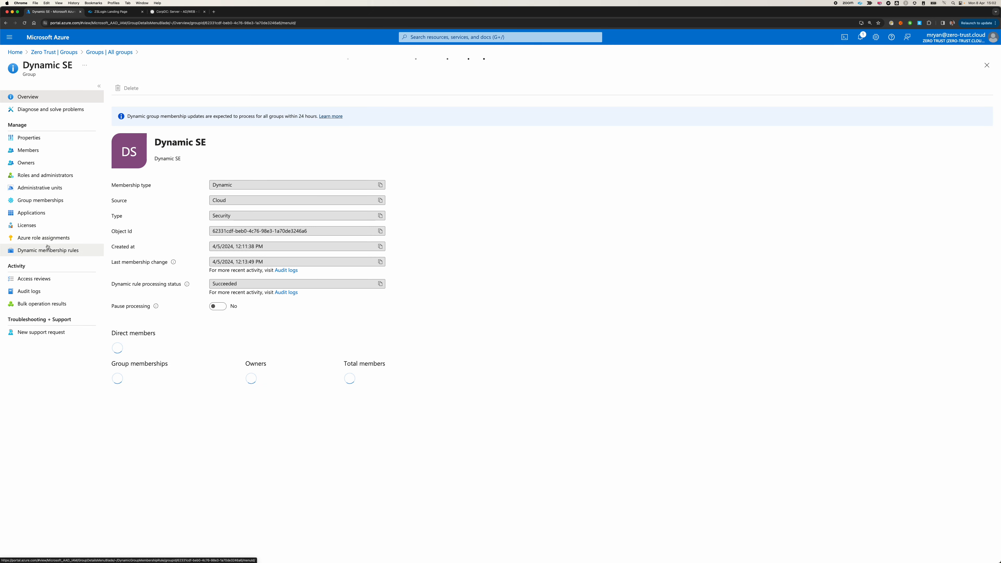
pyautogui.click(47, 250)
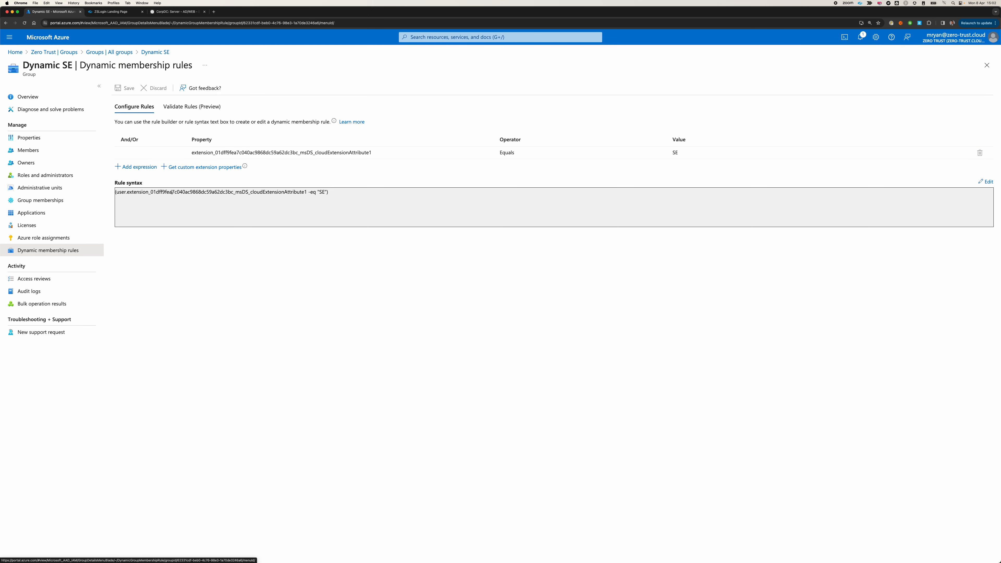
pyautogui.moveTo(306, 192); pyautogui.dragTo(270, 192)
pyautogui.doubleClick(322, 193)
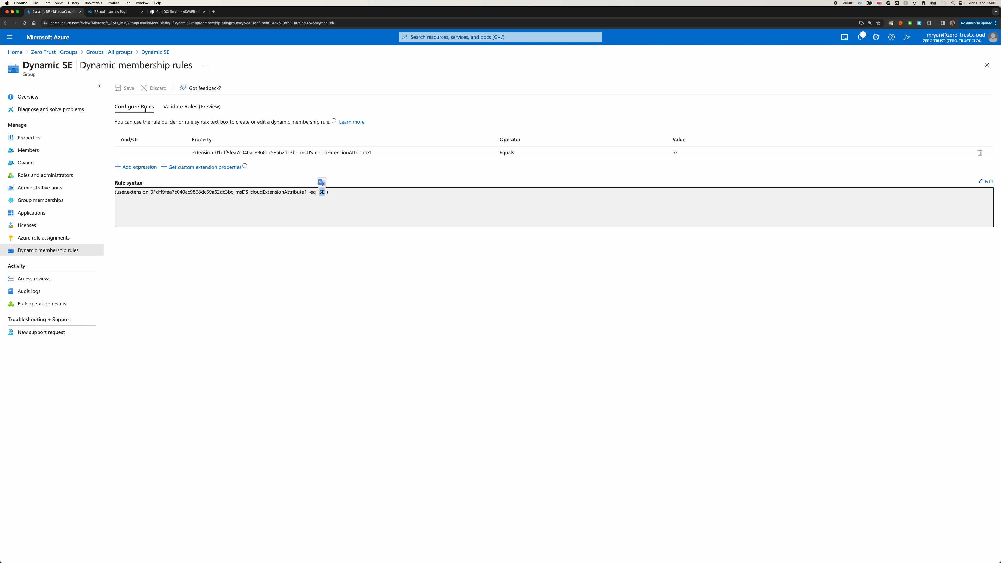
pyautogui.click(119, 52)
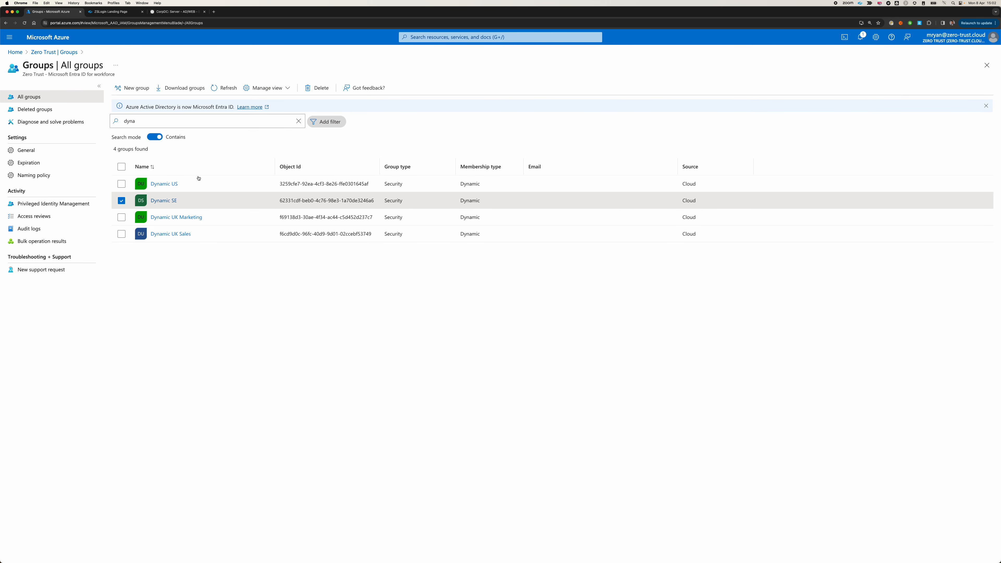
# Step: Examine the Dynamic UK Marketing group's dynamic membership rule and its member list
pyautogui.click(180, 217)
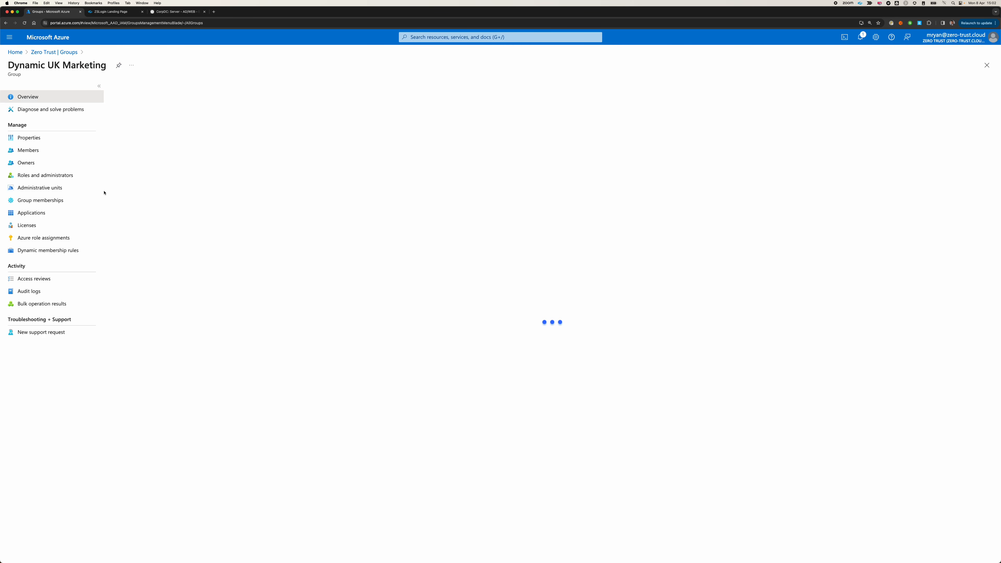
pyautogui.click(48, 253)
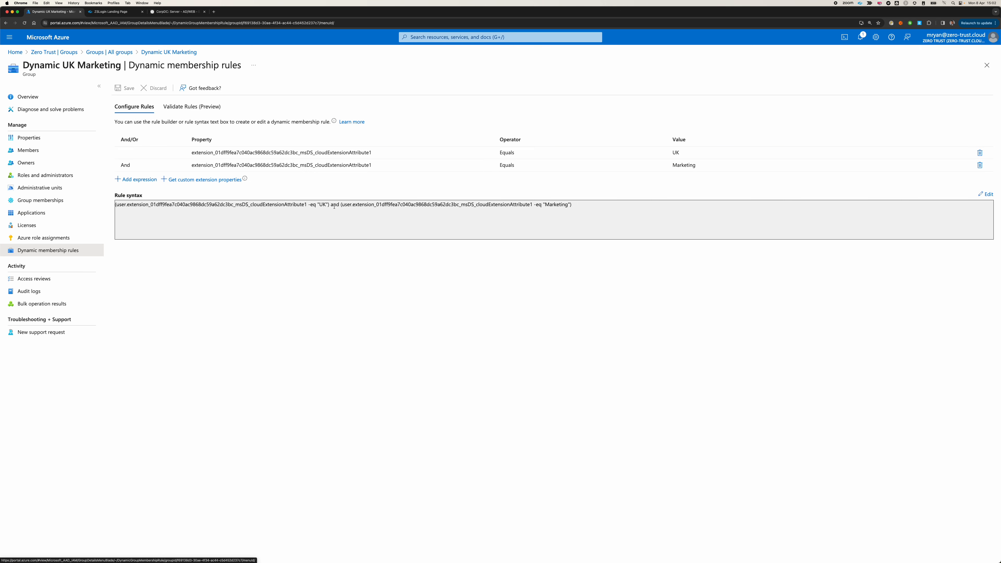
pyautogui.doubleClick(552, 204)
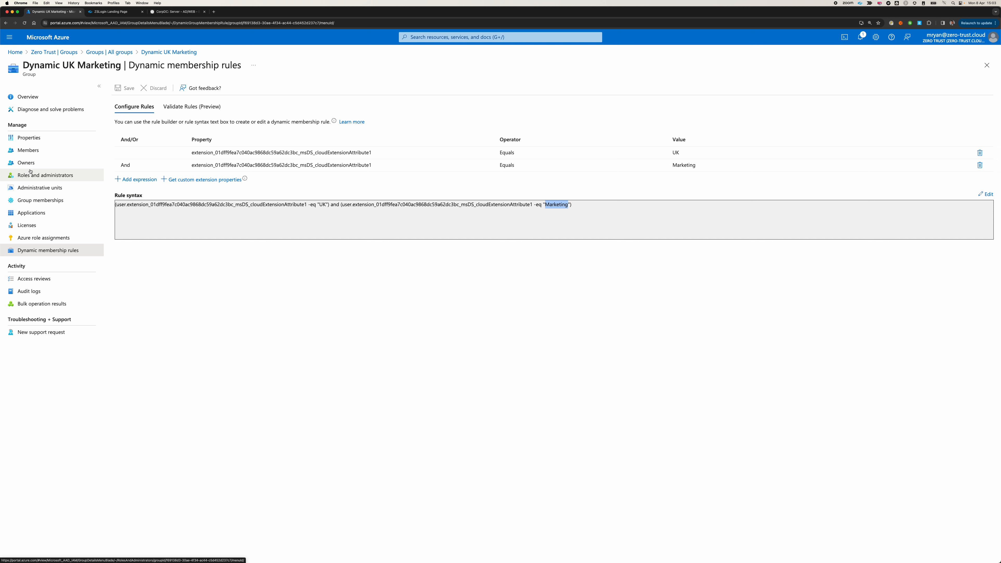
pyautogui.click(28, 150)
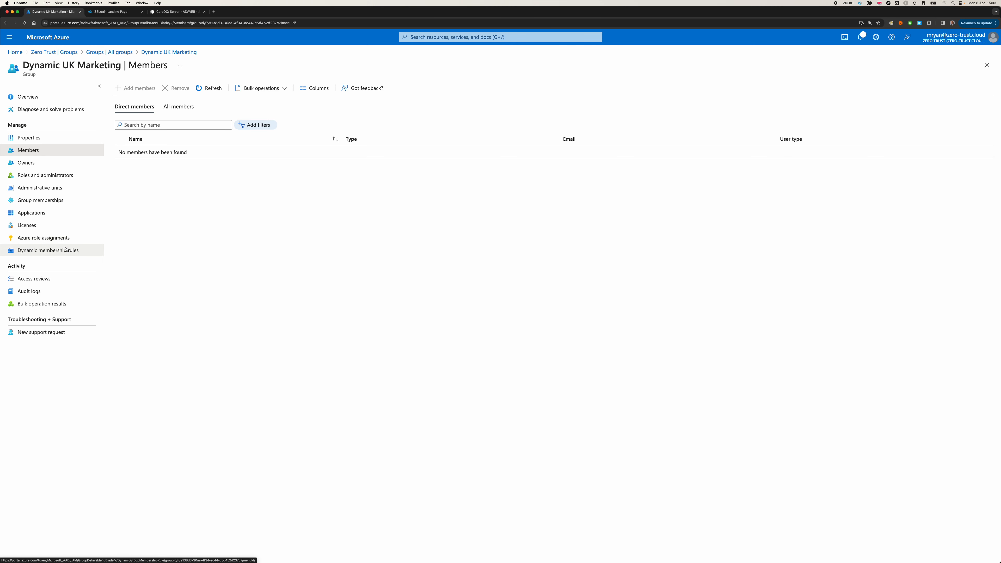
# Step: Set the property of the Marketing expression in the Dynamic UK Marketing rule to the msDS_cloudExtensionAttribute2 extension and save the rule
pyautogui.click(48, 250)
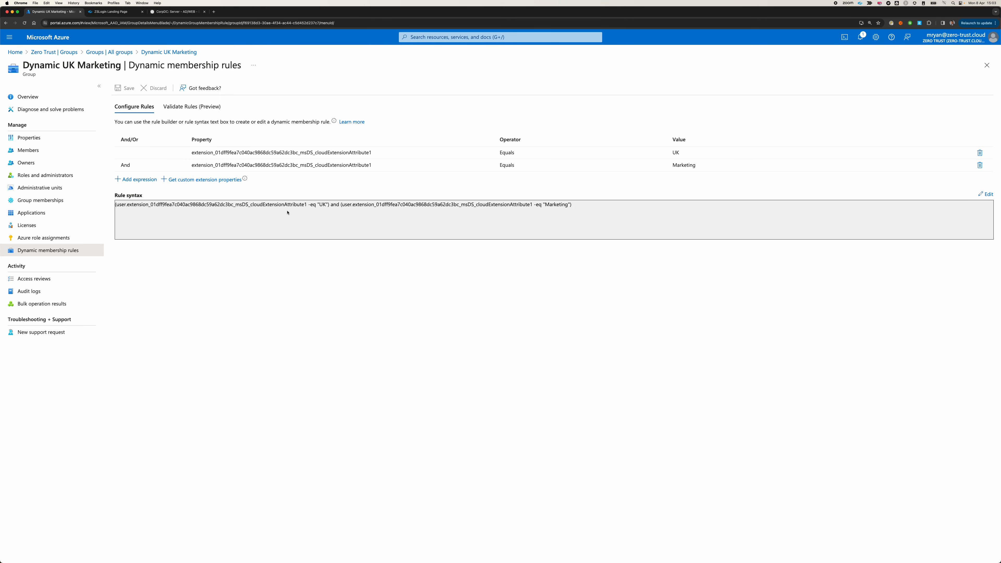
pyautogui.click(375, 167)
pyautogui.click(375, 168)
pyautogui.click(375, 168)
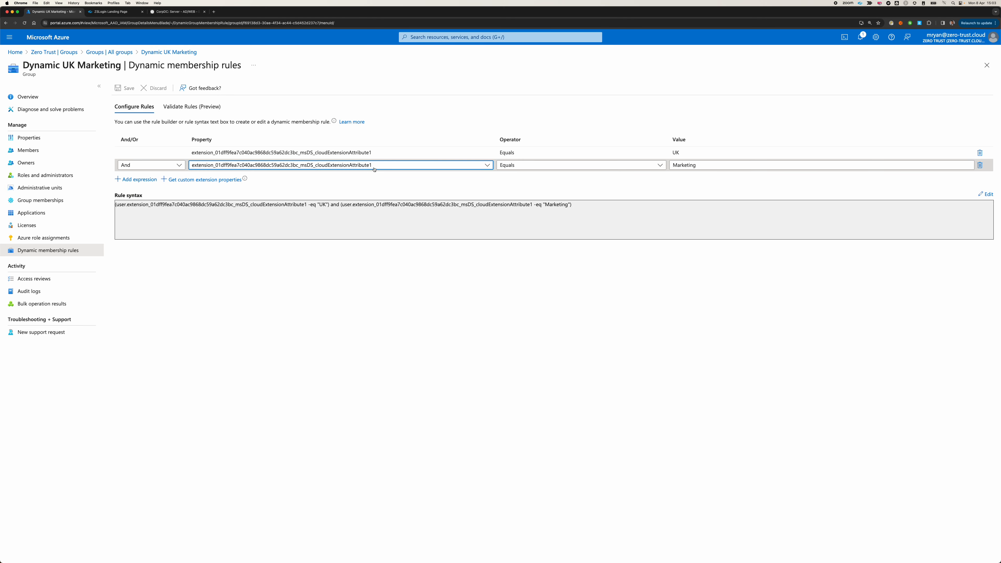
pyautogui.click(375, 167)
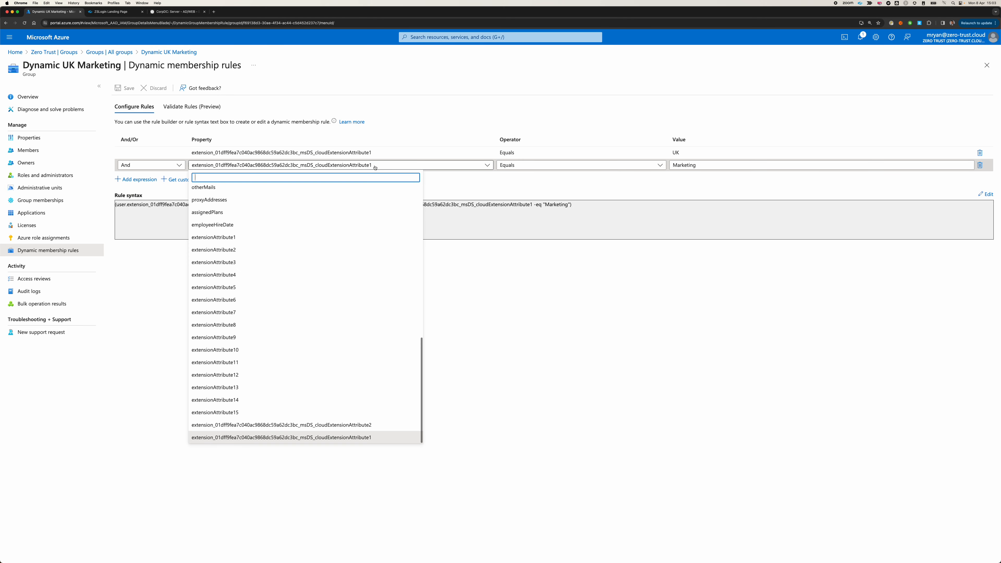
pyautogui.click(350, 425)
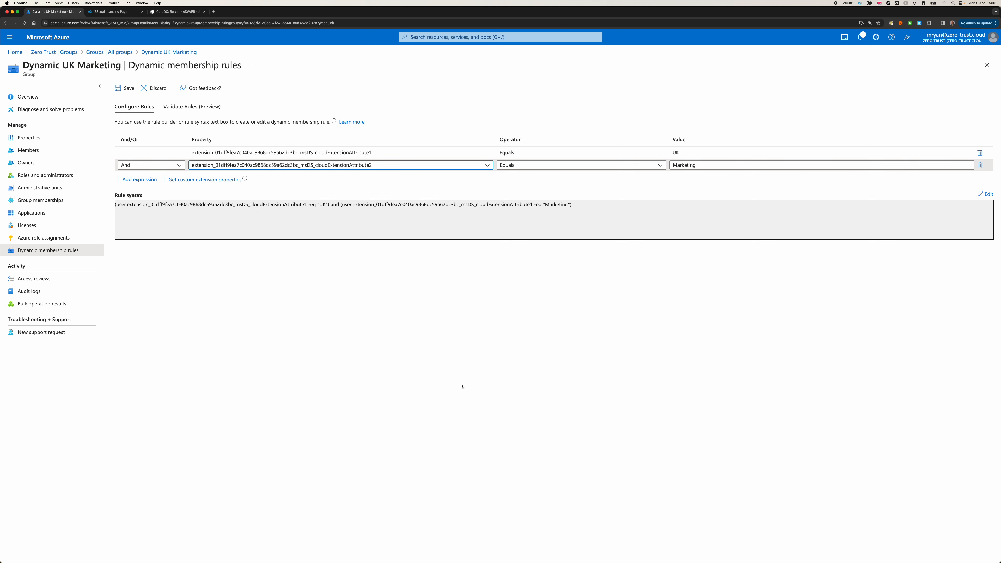
pyautogui.click(124, 87)
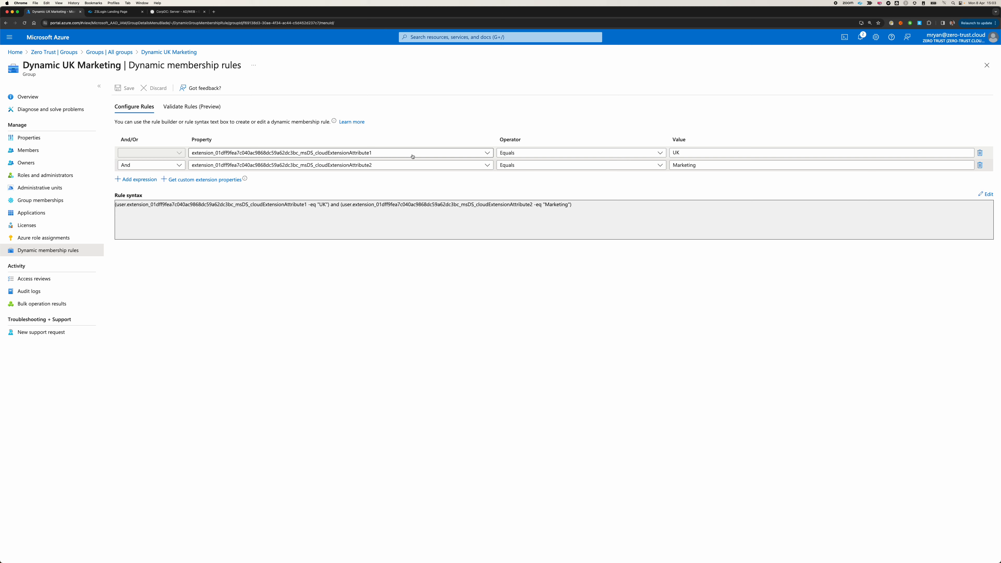
# Step: Open the attribute mappings section in the provisioning settings of the Zscaler enterprise application in the Zero Trust tenant
pyautogui.click(65, 53)
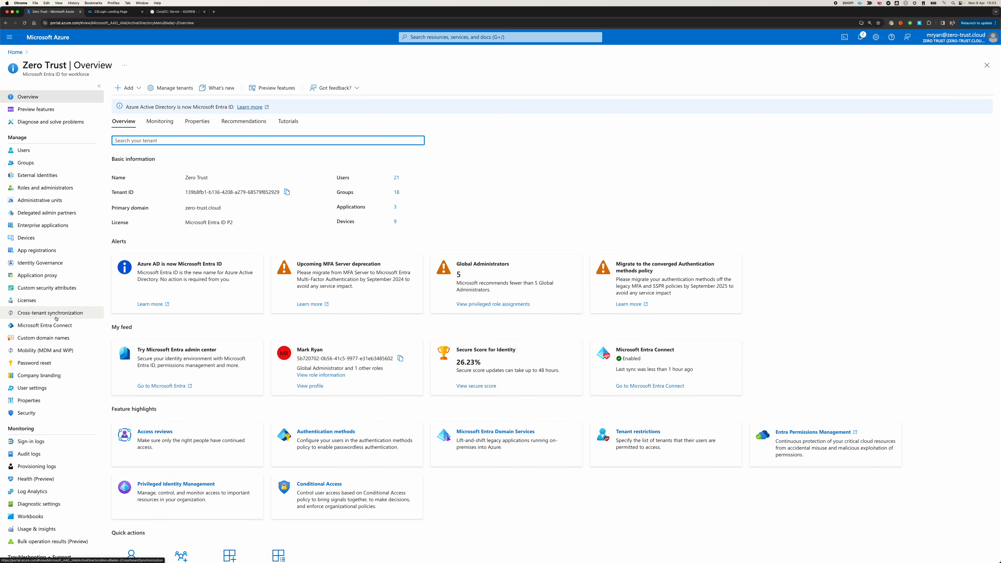
pyautogui.click(48, 225)
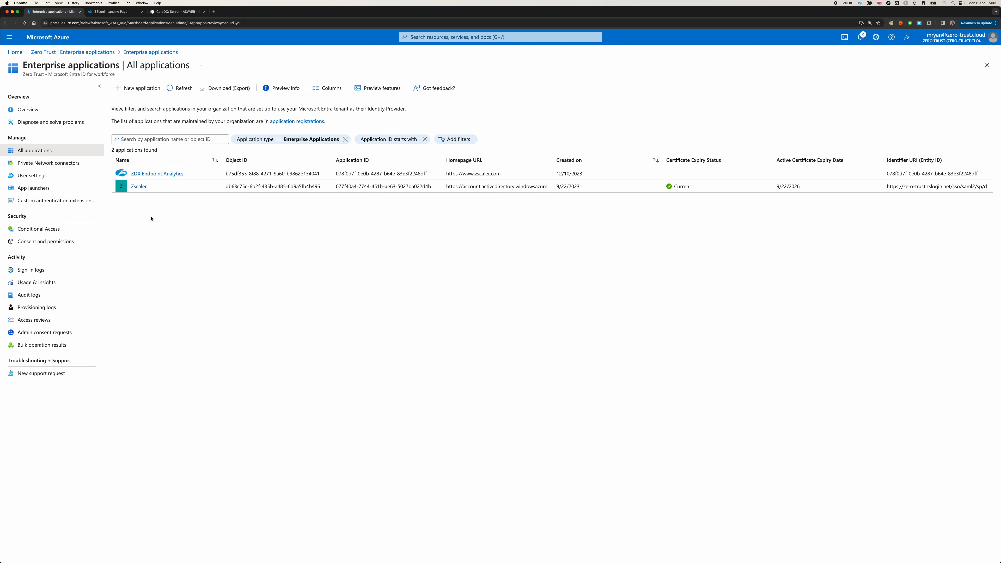
pyautogui.click(138, 187)
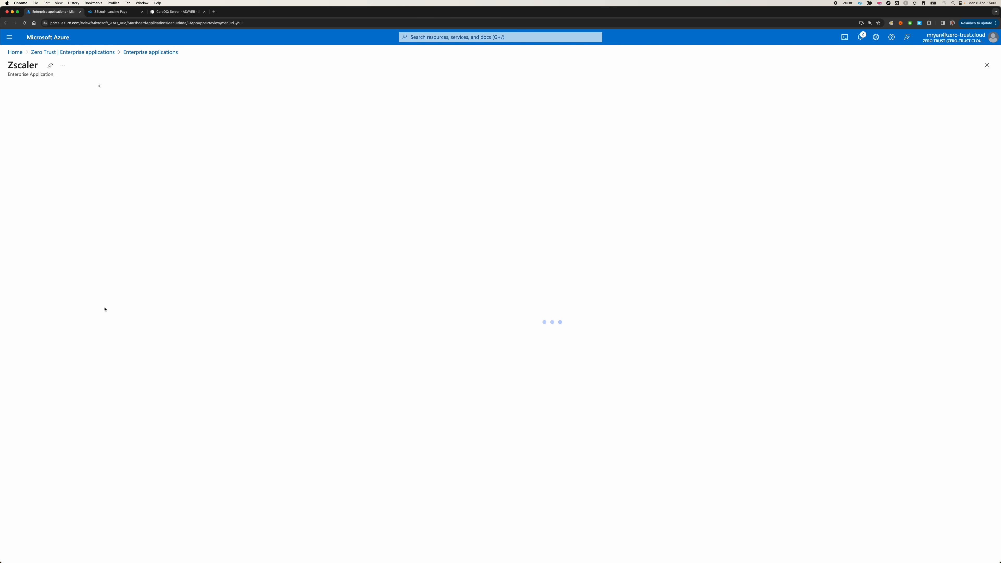
pyautogui.click(45, 213)
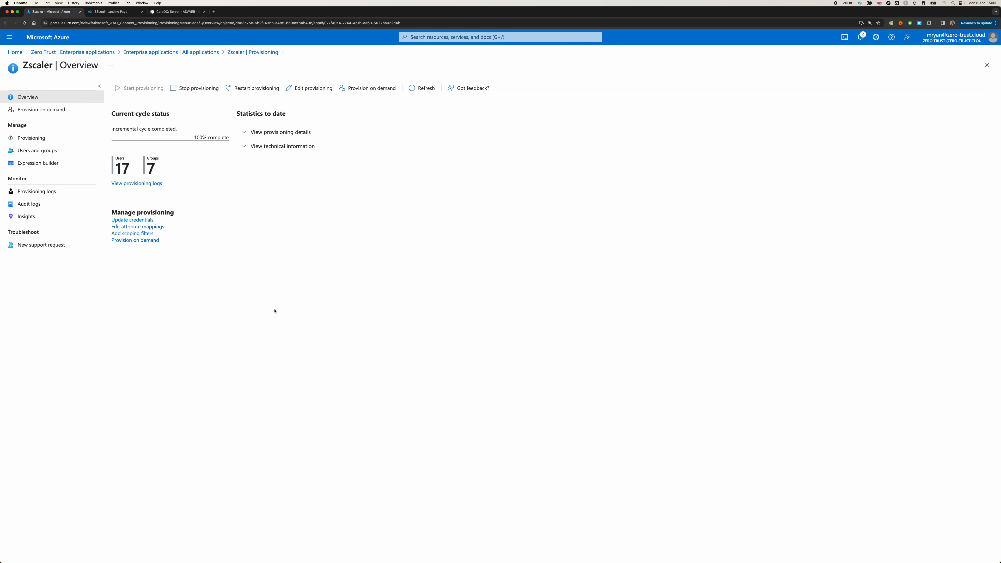
pyautogui.click(146, 227)
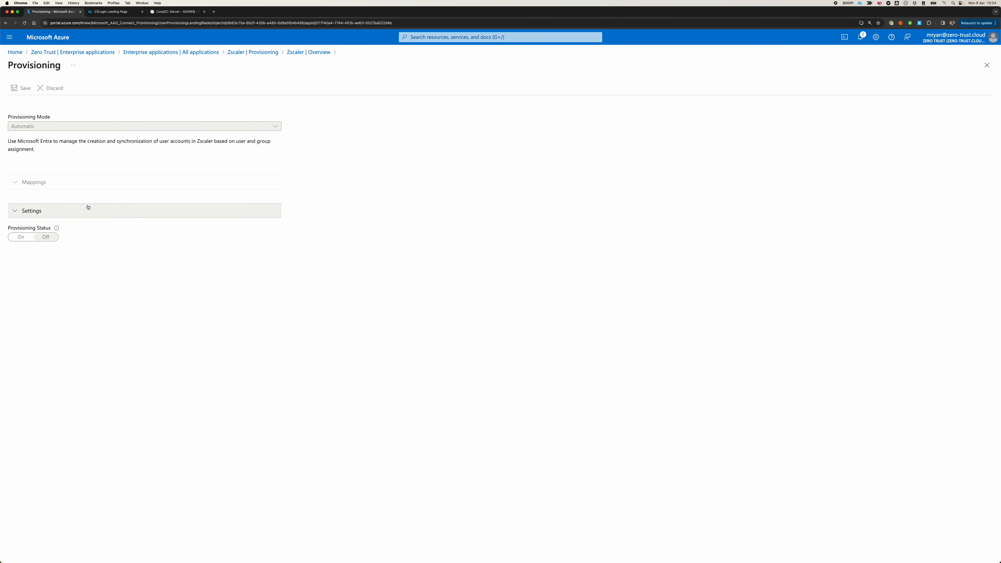
pyautogui.click(11, 199)
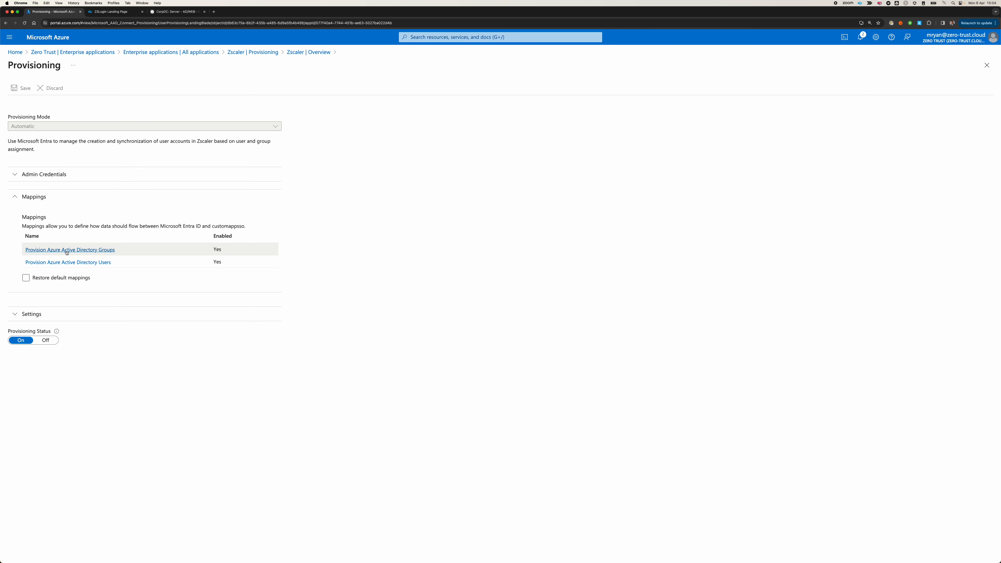
# Step: Examine the Dynamic Groups scoping filter in the source object scope of the group provisioning mapping, and return to the mapping
pyautogui.click(66, 251)
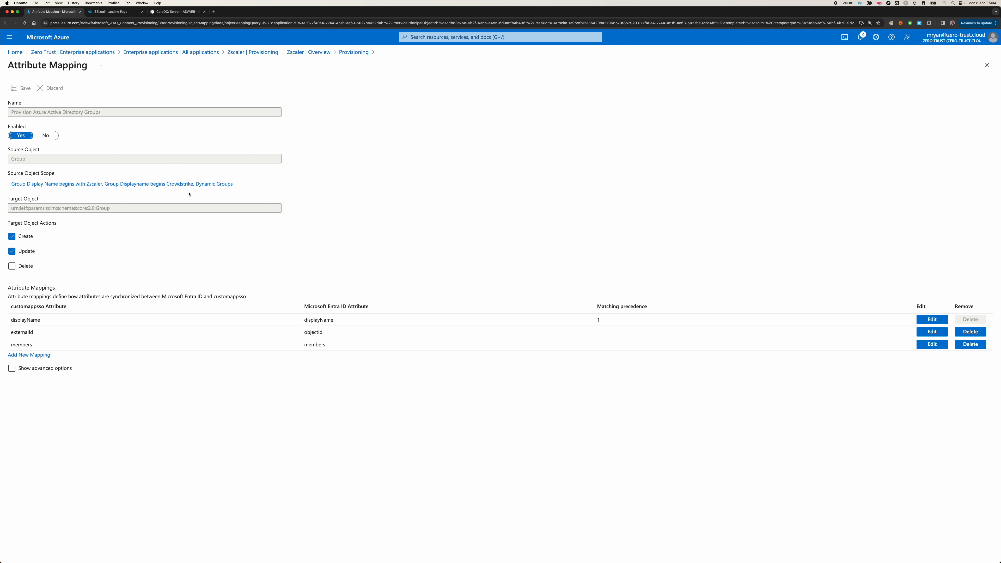
pyautogui.click(215, 185)
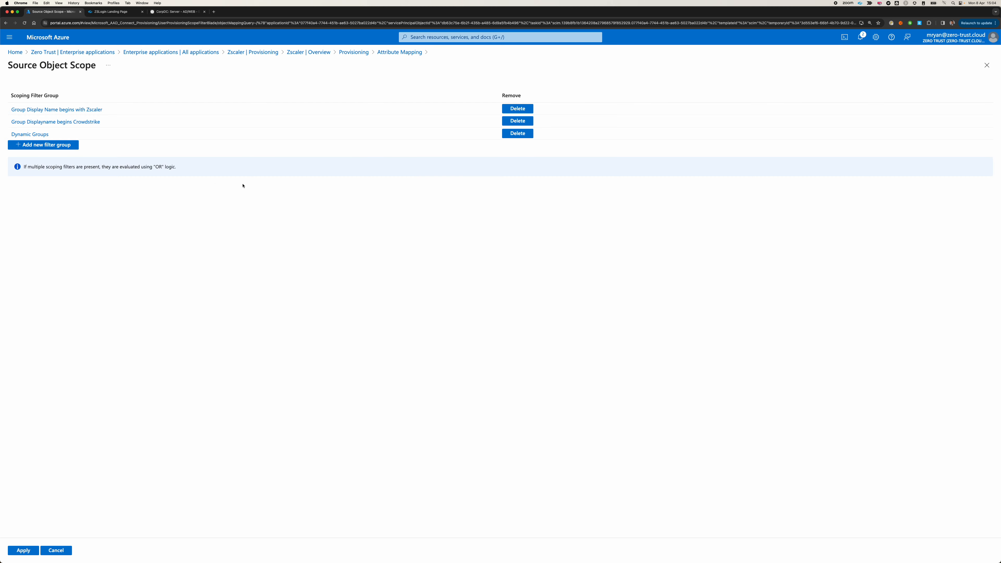
pyautogui.click(18, 133)
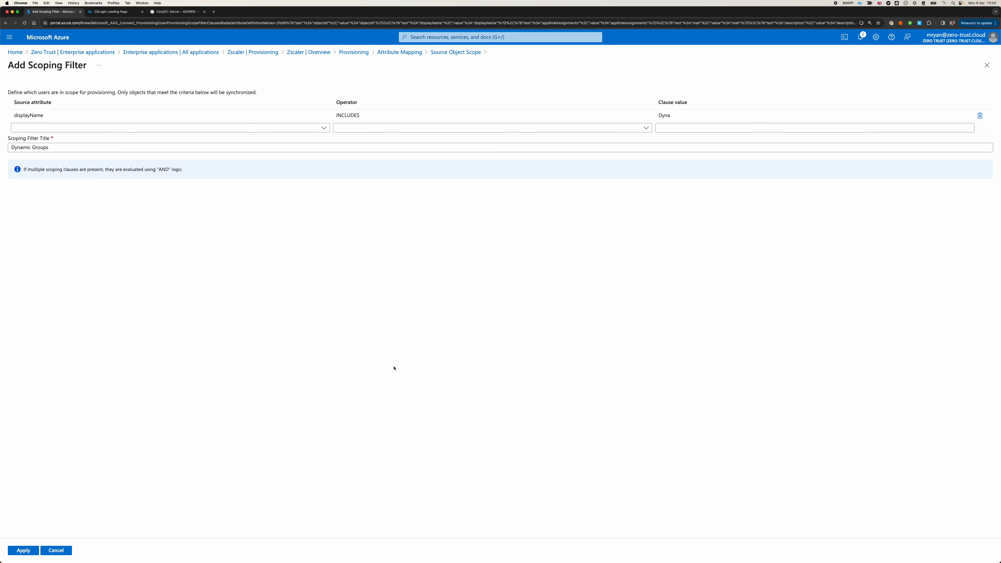
pyautogui.click(51, 549)
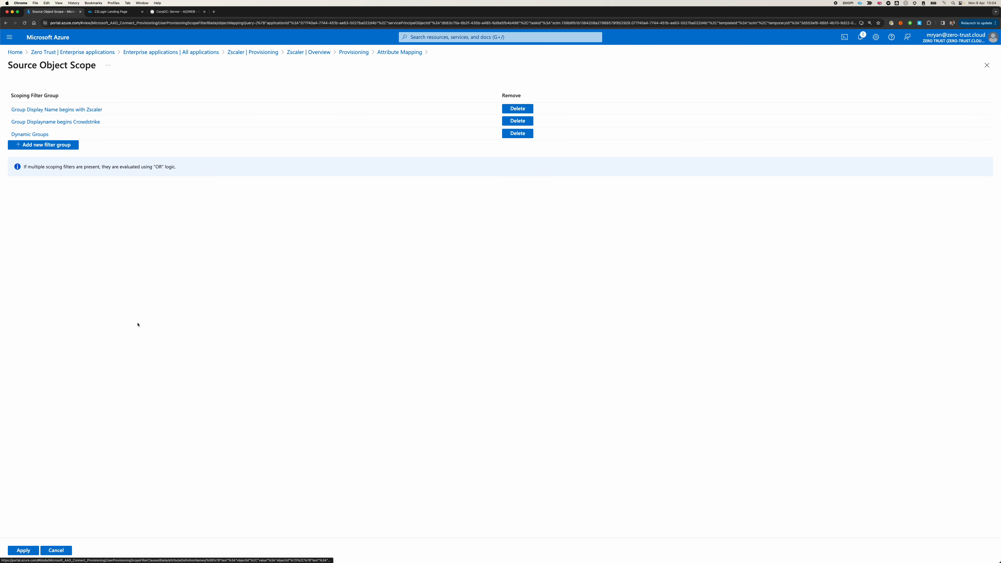
pyautogui.click(386, 55)
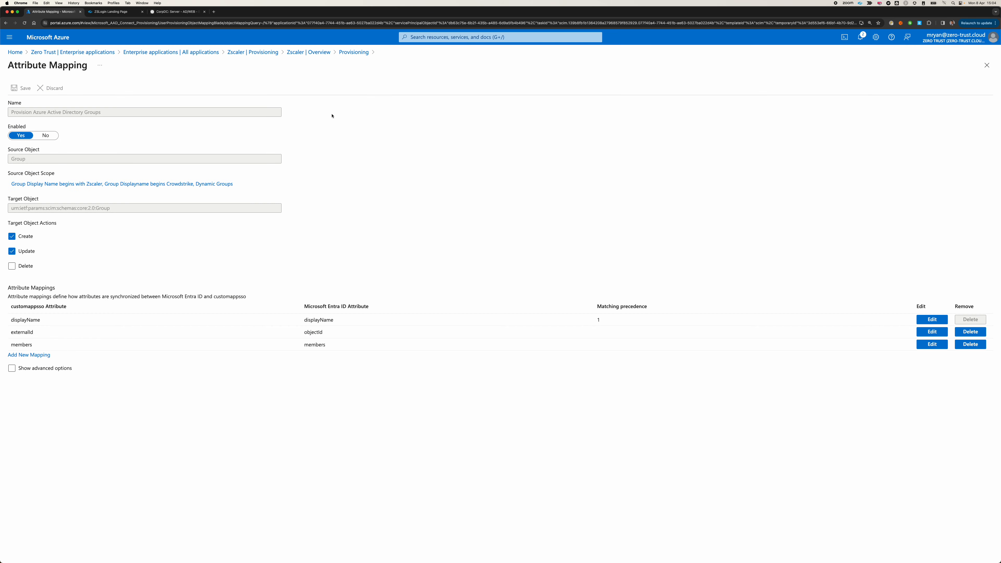
# Step: Open the department attribute's expression from the Provision Azure Active Directory Users mapping in the expression builder
pyautogui.click(358, 53)
pyautogui.click(106, 264)
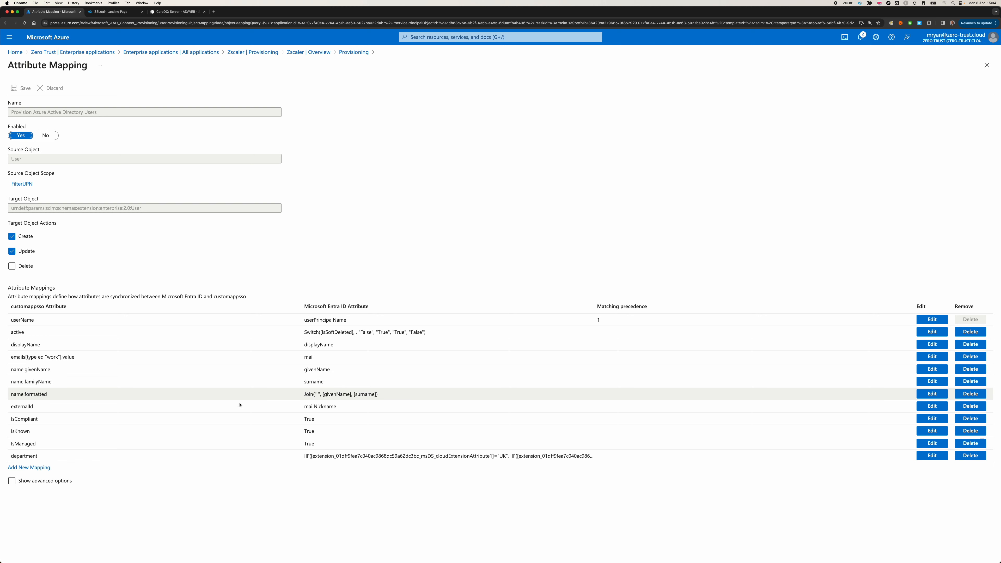
pyautogui.doubleClick(33, 456)
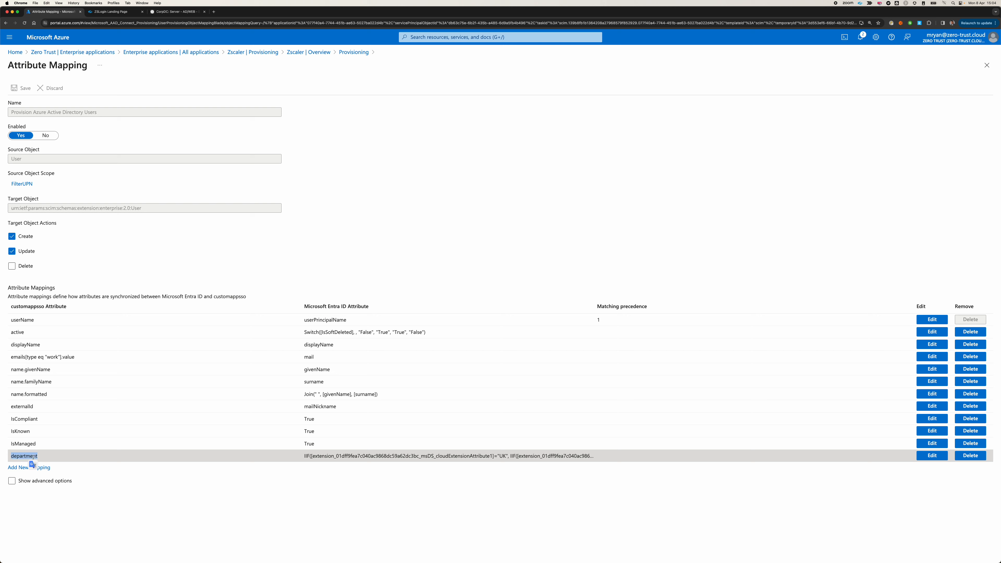
pyautogui.click(244, 512)
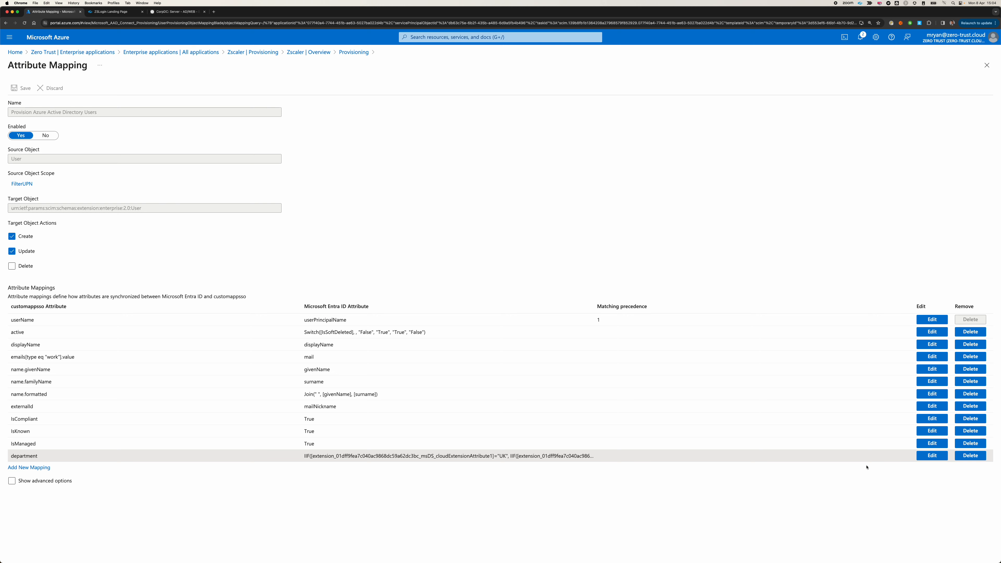
pyautogui.click(931, 455)
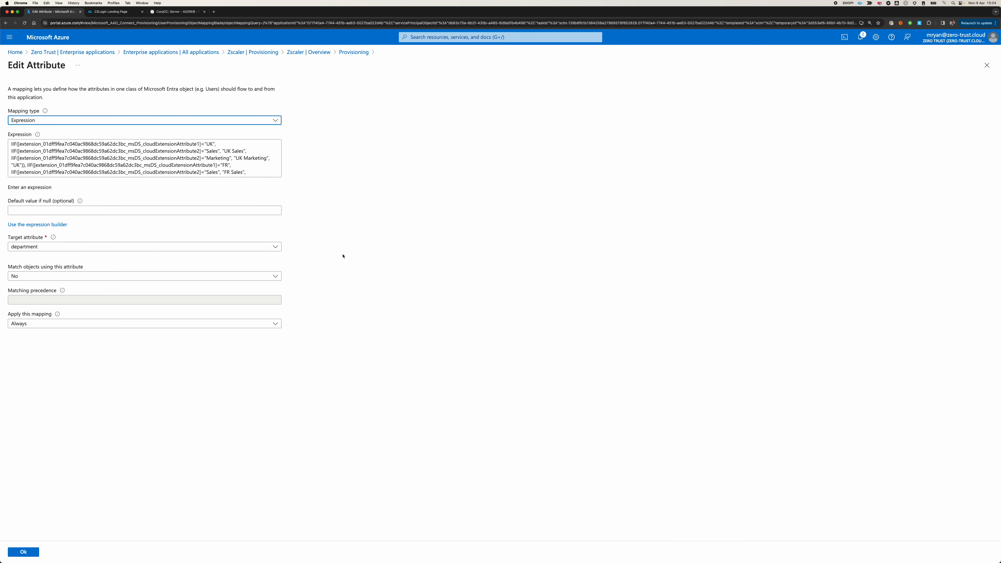
pyautogui.click(219, 151)
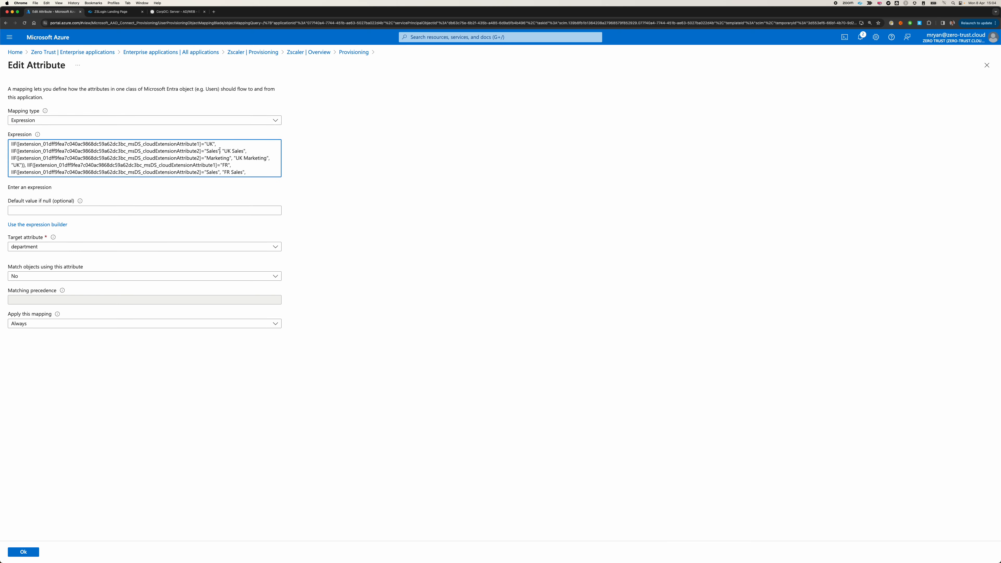
pyautogui.click(50, 225)
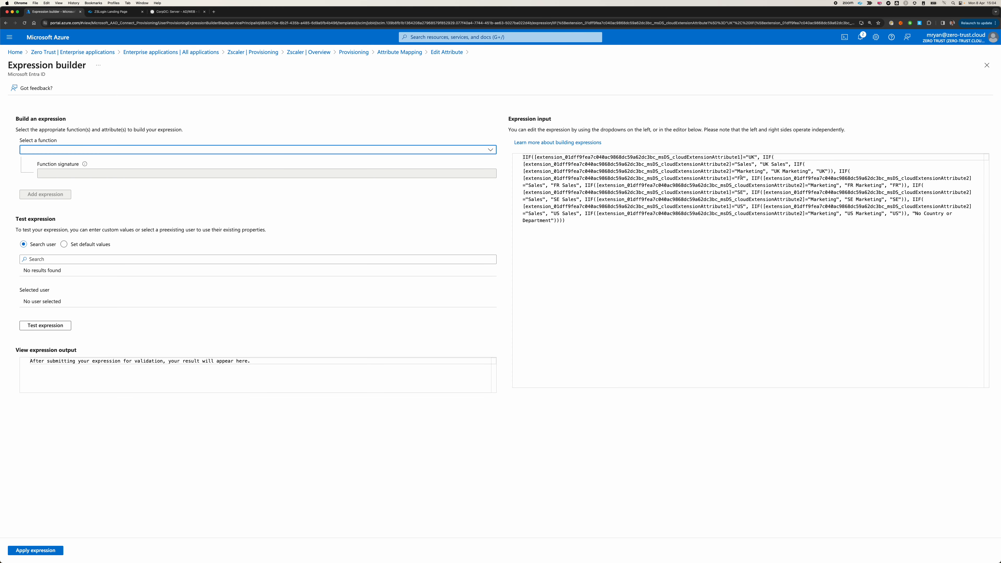
# Step: Examine how the department expression combines the country values UK, FR, SE and US with Sales and Marketing into department names
pyautogui.moveTo(739, 156)
pyautogui.mouseDown()
pyautogui.moveTo(727, 156)
pyautogui.moveTo(749, 157)
pyautogui.mouseUp()
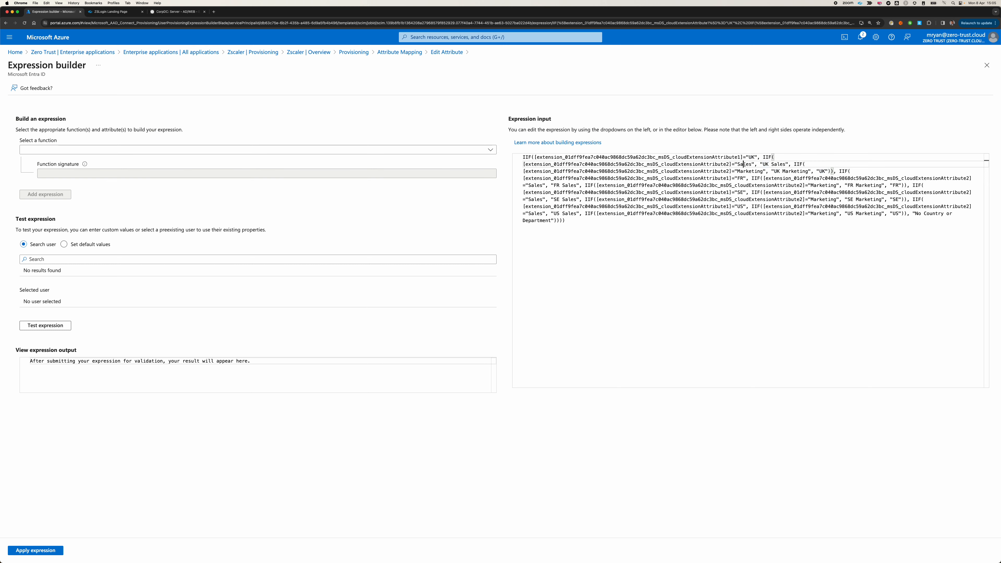
pyautogui.doubleClick(744, 164)
pyautogui.moveTo(763, 164); pyautogui.dragTo(786, 164)
pyautogui.doubleClick(744, 171)
pyautogui.moveTo(774, 171); pyautogui.dragTo(808, 171)
pyautogui.doubleClick(740, 178)
pyautogui.doubleClick(570, 185)
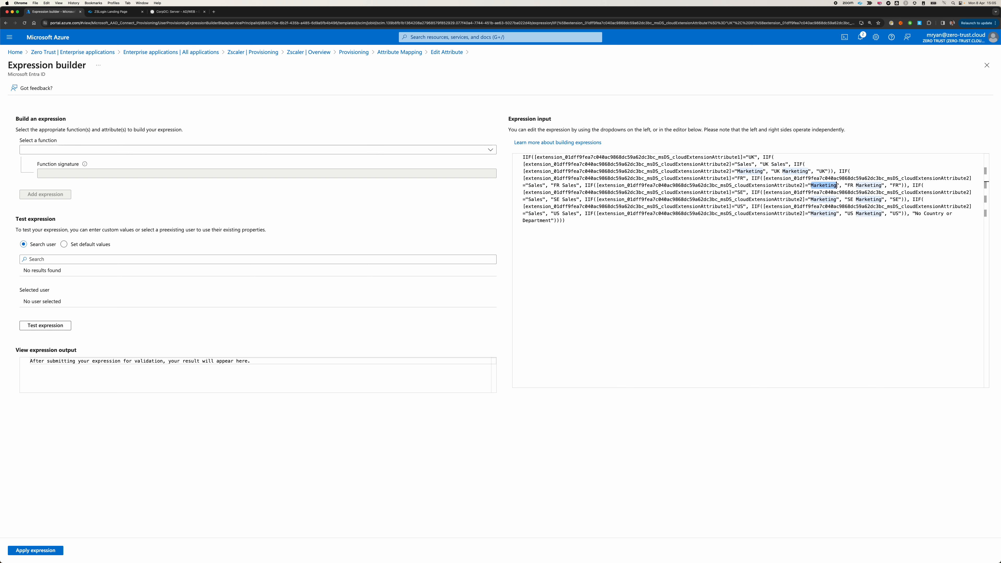
pyautogui.doubleClick(849, 185)
pyautogui.moveTo(847, 199); pyautogui.dragTo(881, 214)
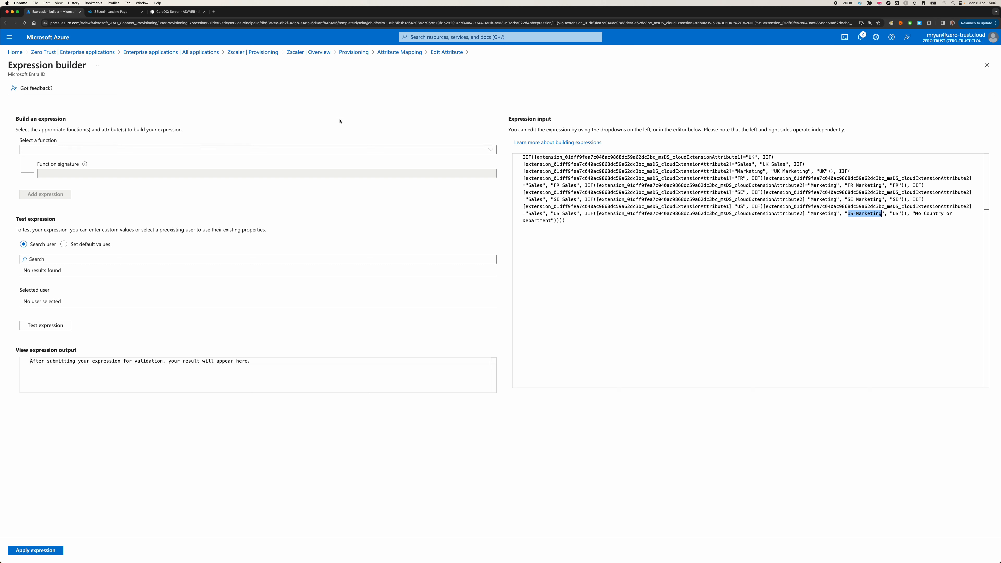
pyautogui.click(247, 81)
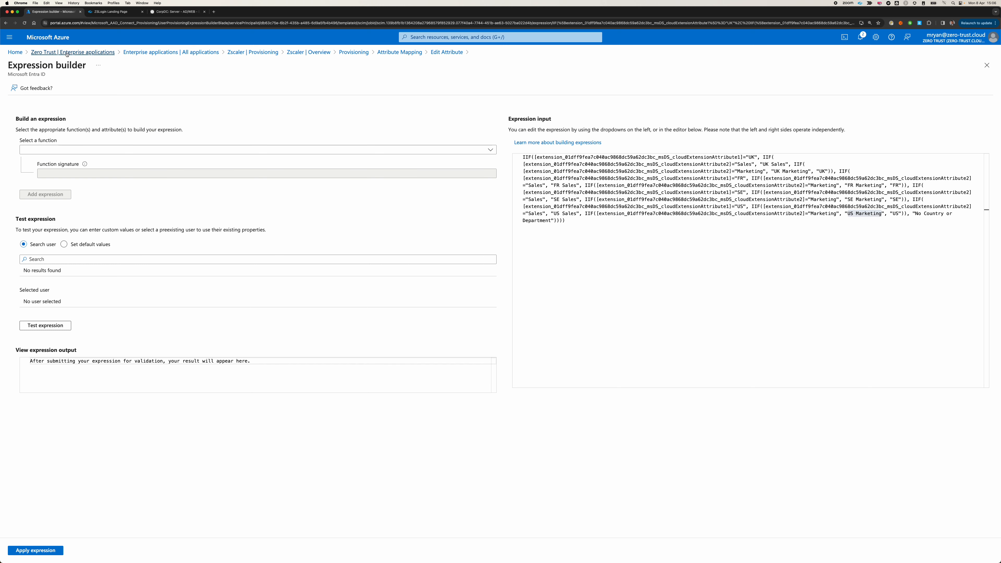
# Step: Provision the Dynamic SE group on demand to Zscaler, including its listed member as the selected user
pyautogui.click(252, 52)
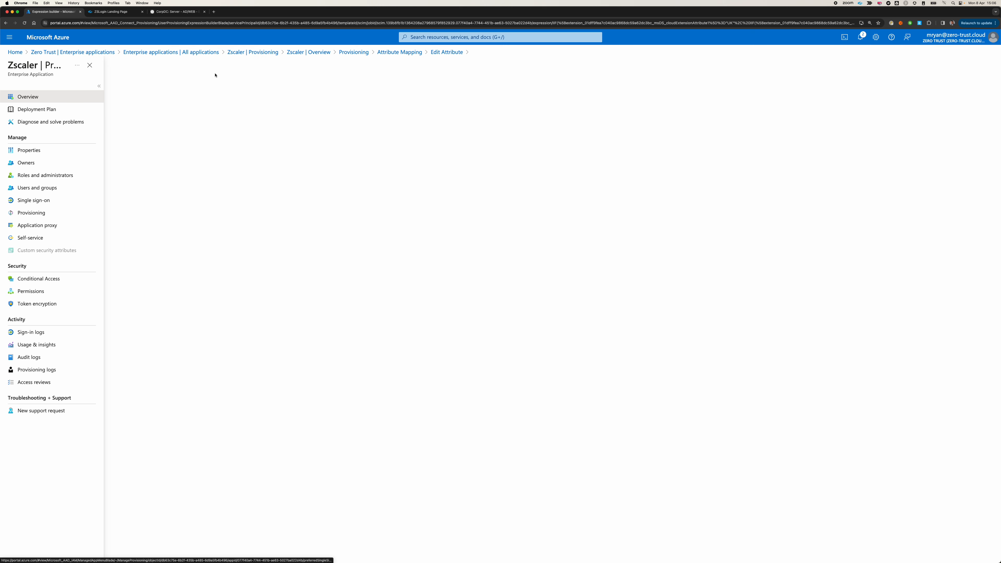
pyautogui.click(31, 213)
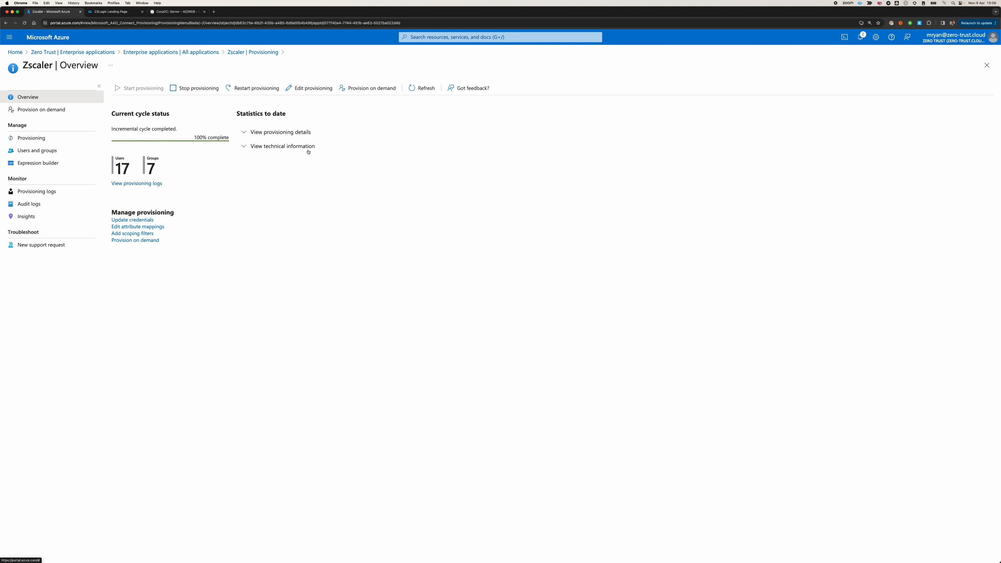
pyautogui.click(356, 90)
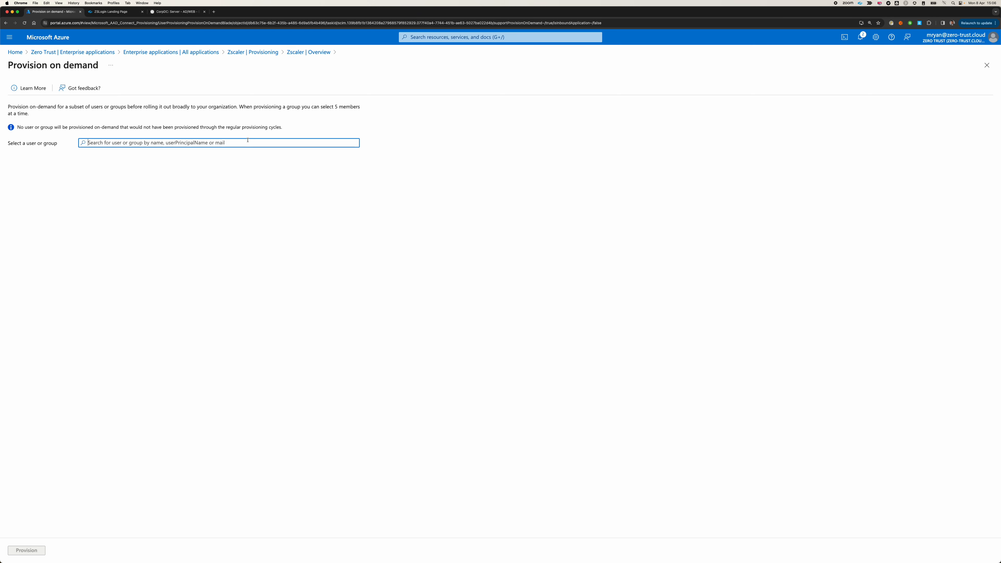
pyautogui.write('dyna')
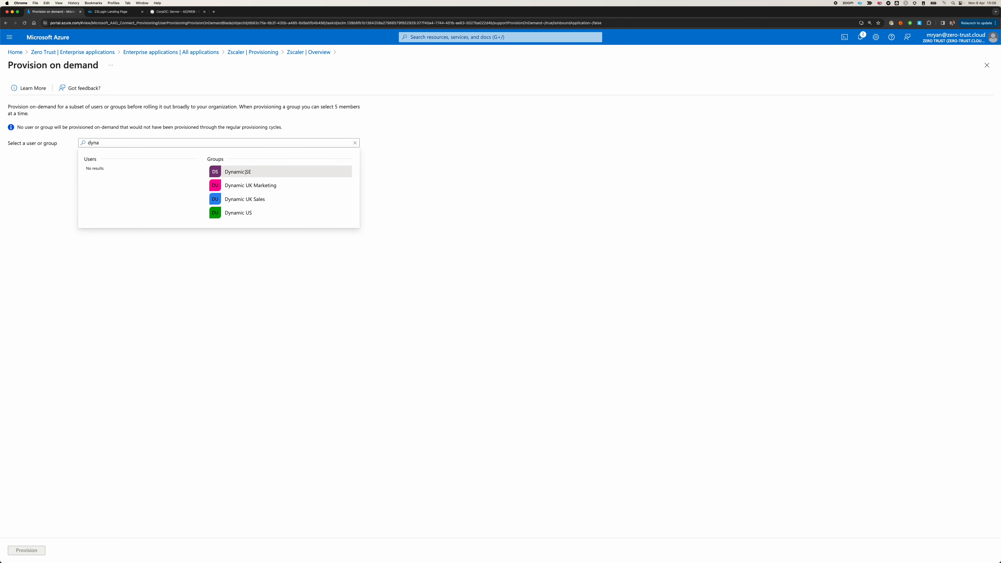
pyautogui.click(246, 172)
pyautogui.click(166, 186)
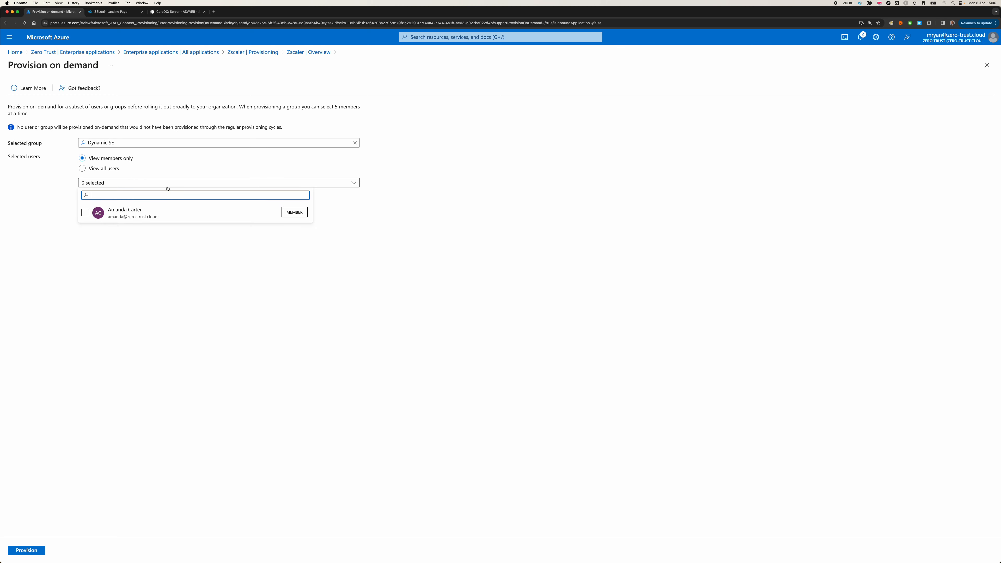
pyautogui.click(84, 213)
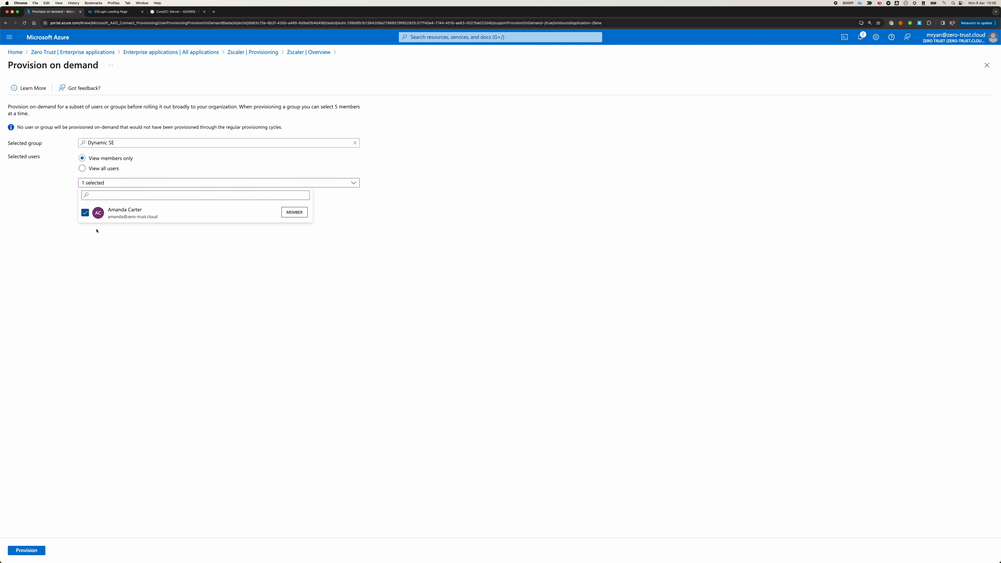
pyautogui.click(41, 553)
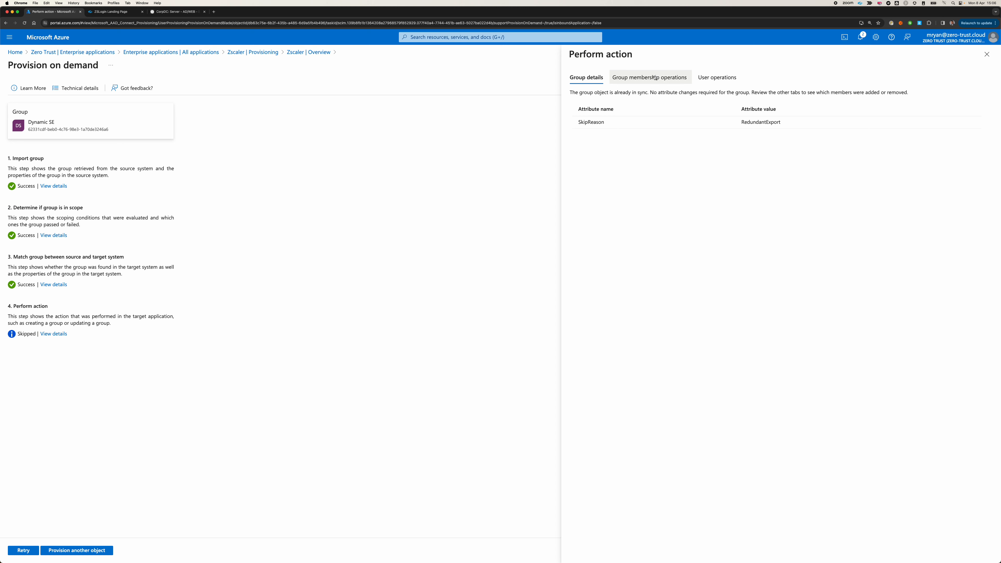
# Step: Review the provisioning result's group membership and user operations, including the member's modified attributes and data flow
pyautogui.click(648, 77)
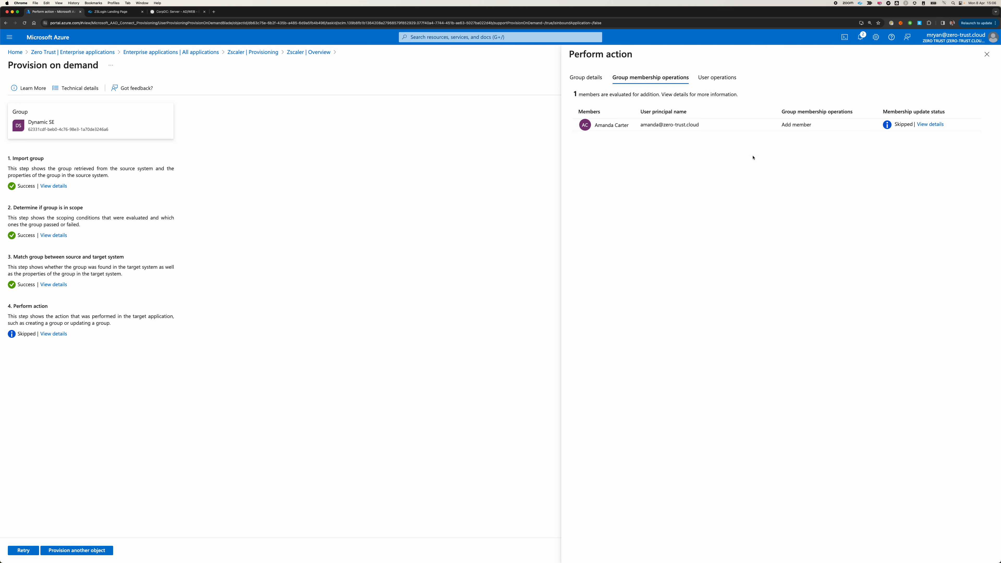
pyautogui.click(717, 77)
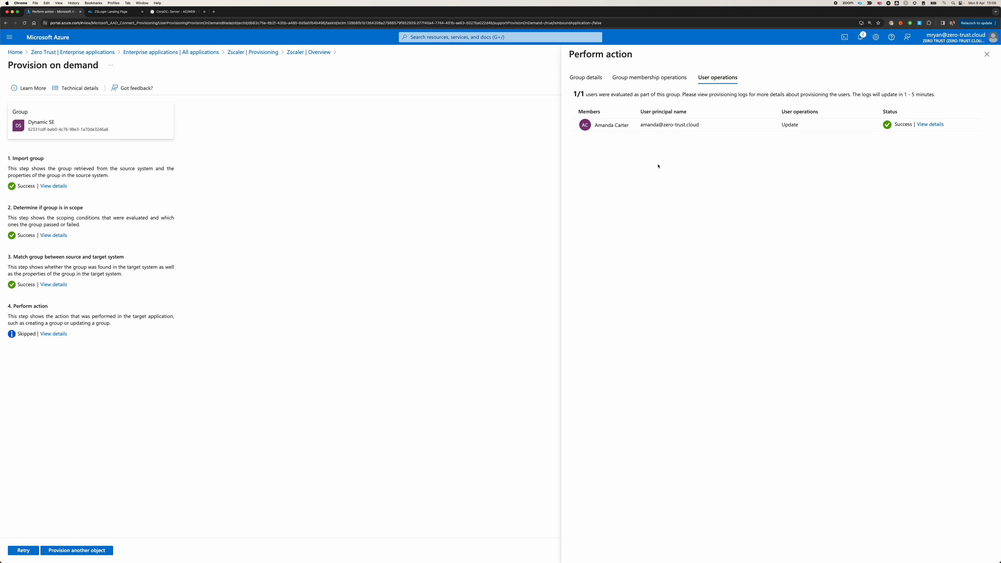
pyautogui.click(930, 125)
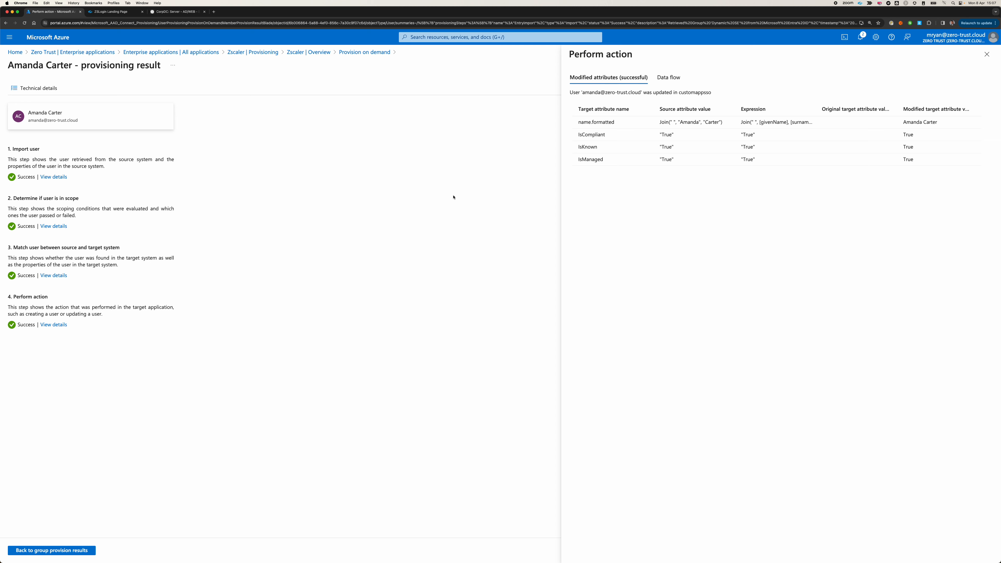
pyautogui.click(671, 77)
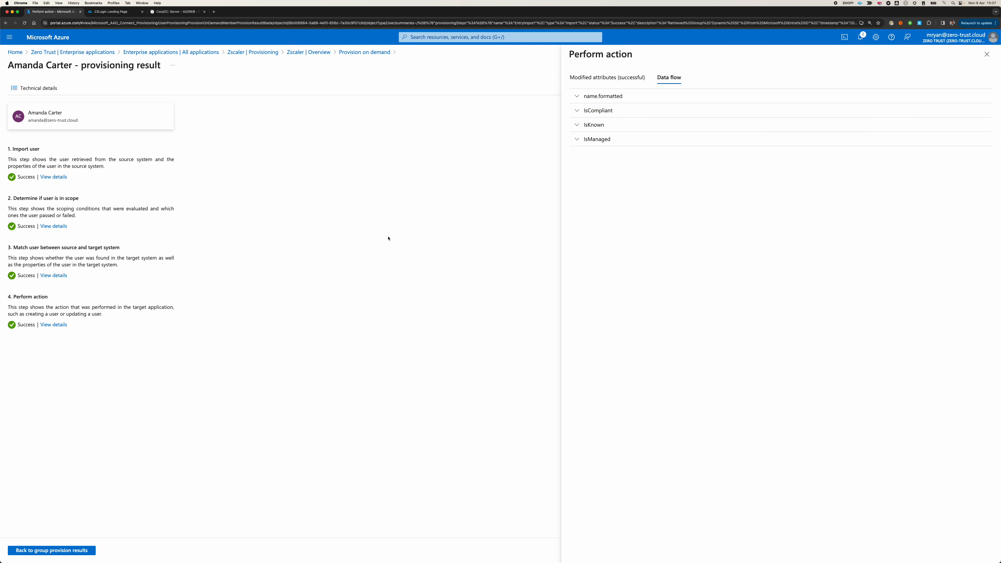
# Step: Switch to the ZSLogin landing page and open the directory's Users list in ZSLogin Administration
pyautogui.click(122, 16)
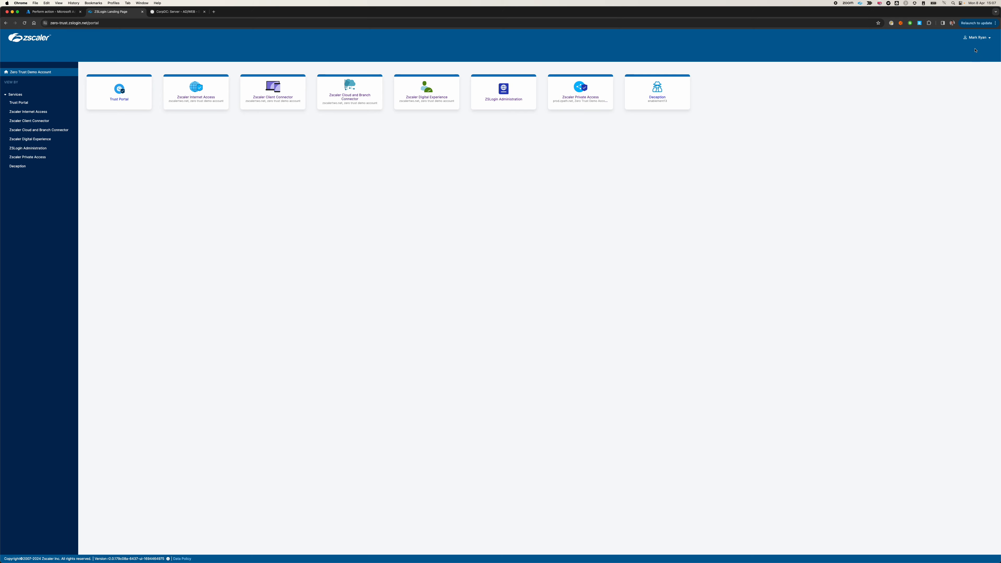
pyautogui.click(978, 41)
pyautogui.click(723, 232)
pyautogui.click(527, 112)
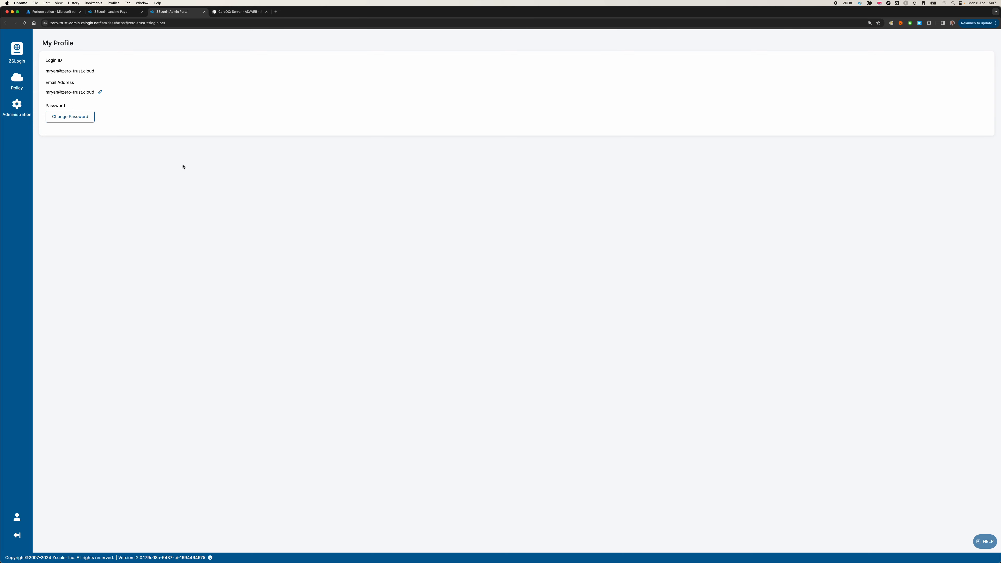
pyautogui.click(16, 107)
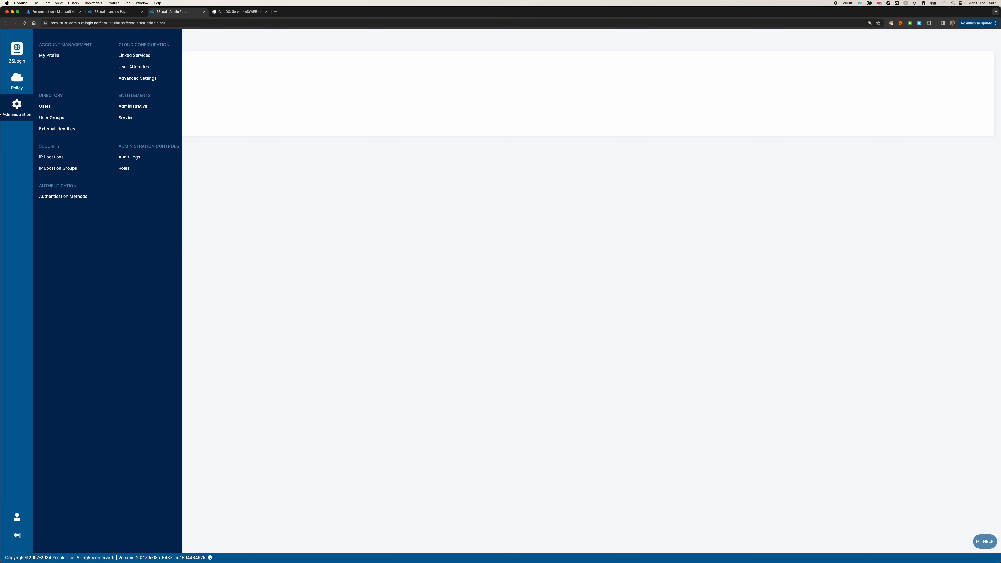
pyautogui.click(55, 126)
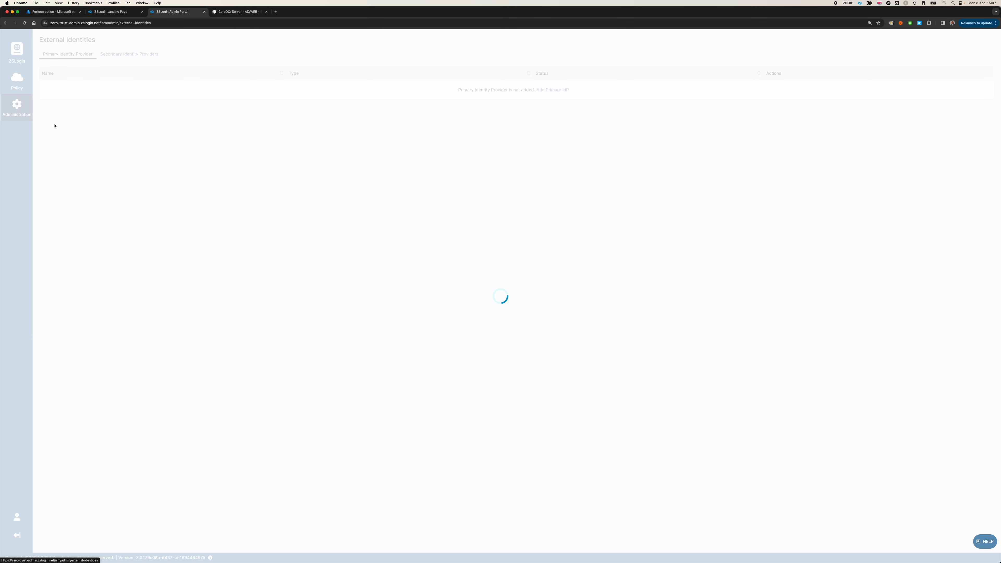
pyautogui.click(56, 104)
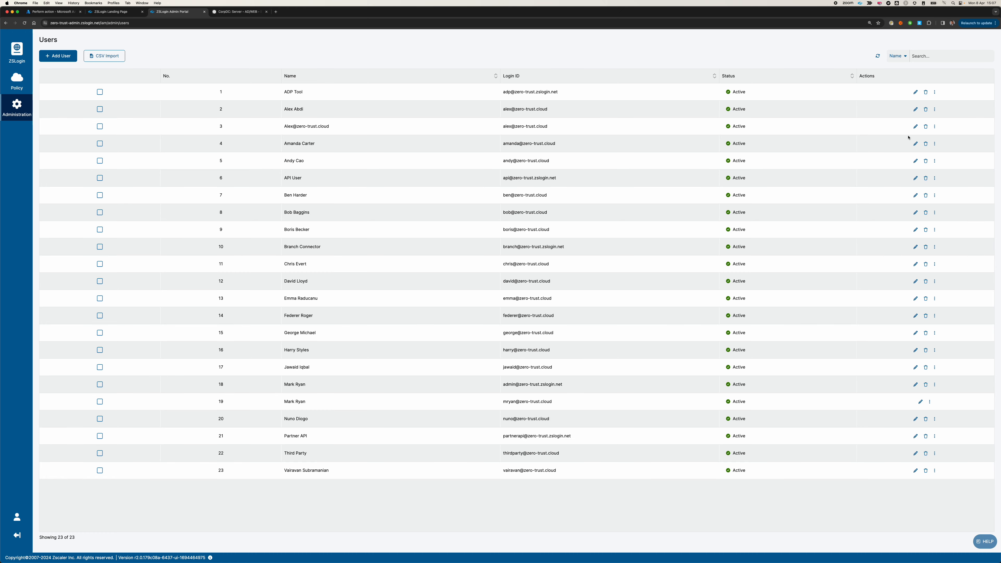
# Step: Review the assigned groups and department attribute of the user just provisioned, the fourth in the Users list, without changing anything
pyautogui.click(915, 143)
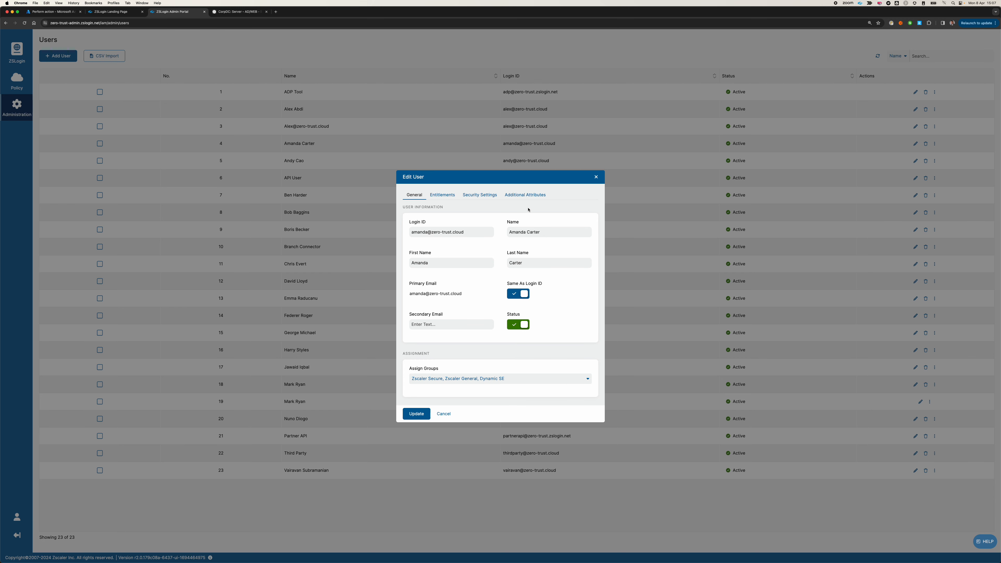
pyautogui.click(512, 196)
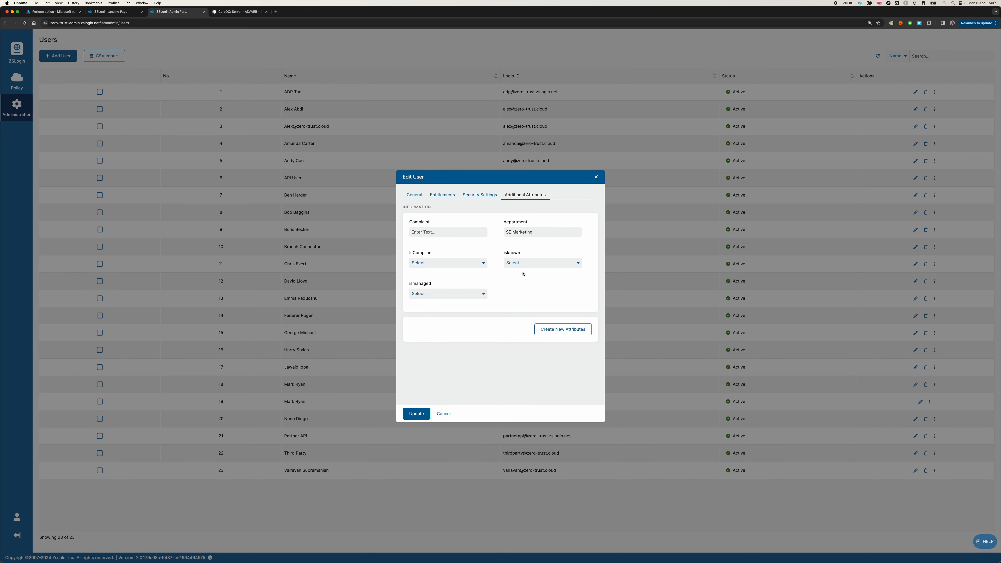
pyautogui.click(443, 413)
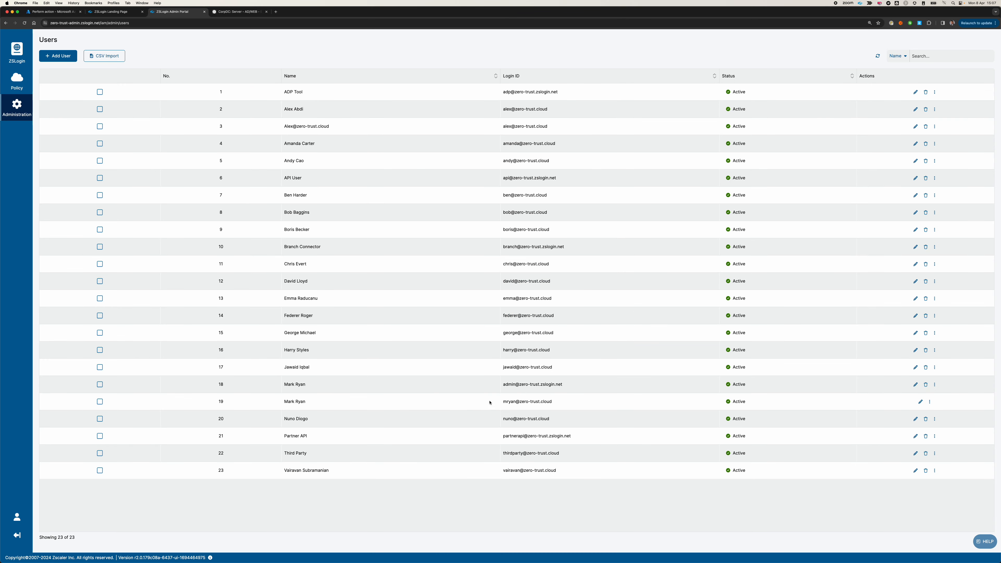
# Step: Review the full group assignment and the additional attributes of the signed-in administrator's account in row 19, without saving changes
pyautogui.click(920, 402)
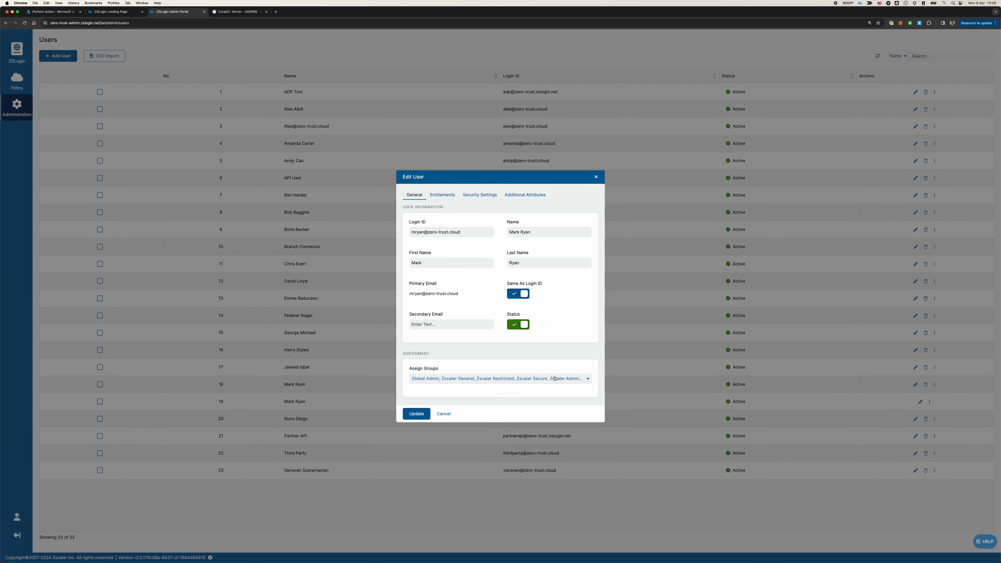
pyautogui.rightClick(577, 380)
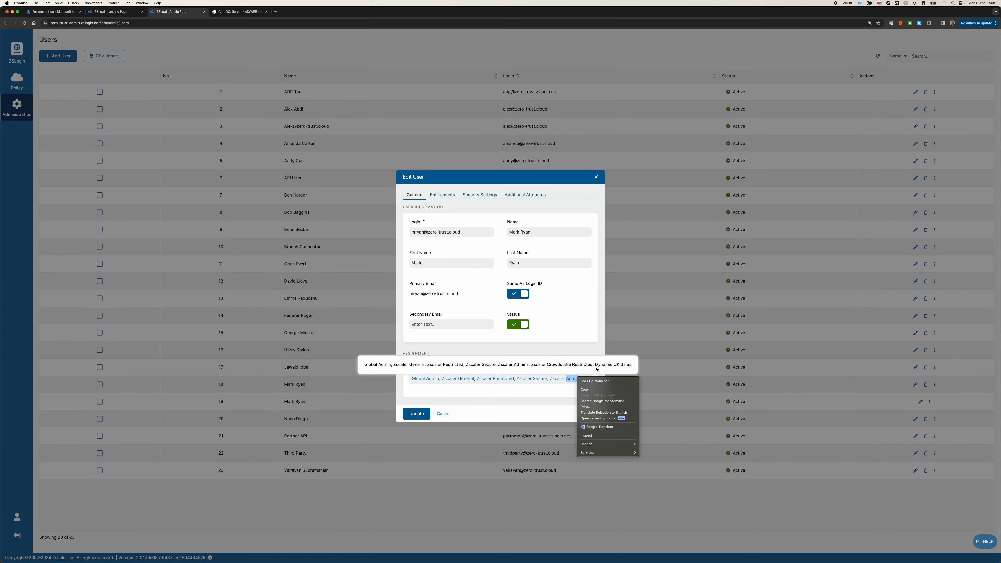
pyautogui.click(601, 344)
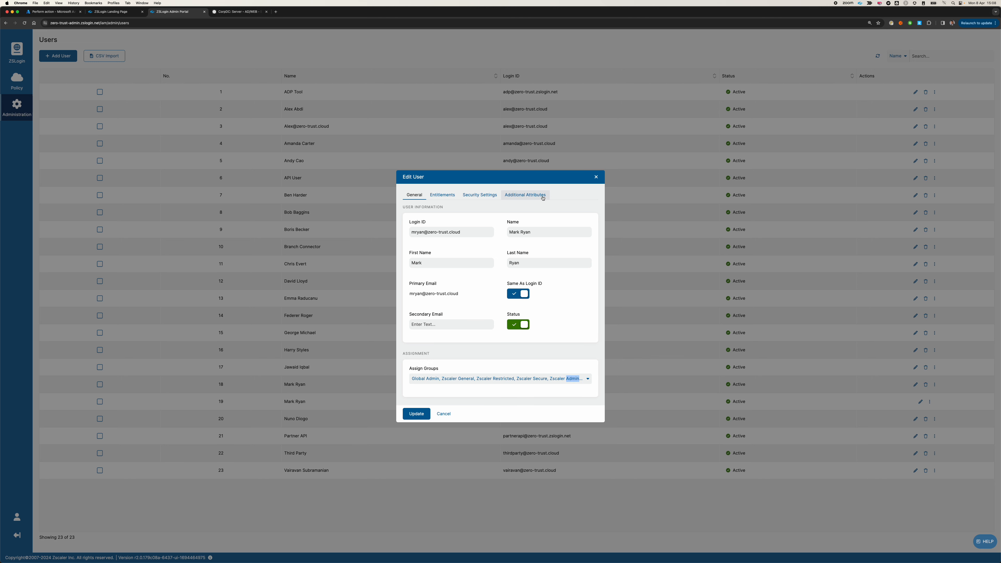
pyautogui.click(525, 195)
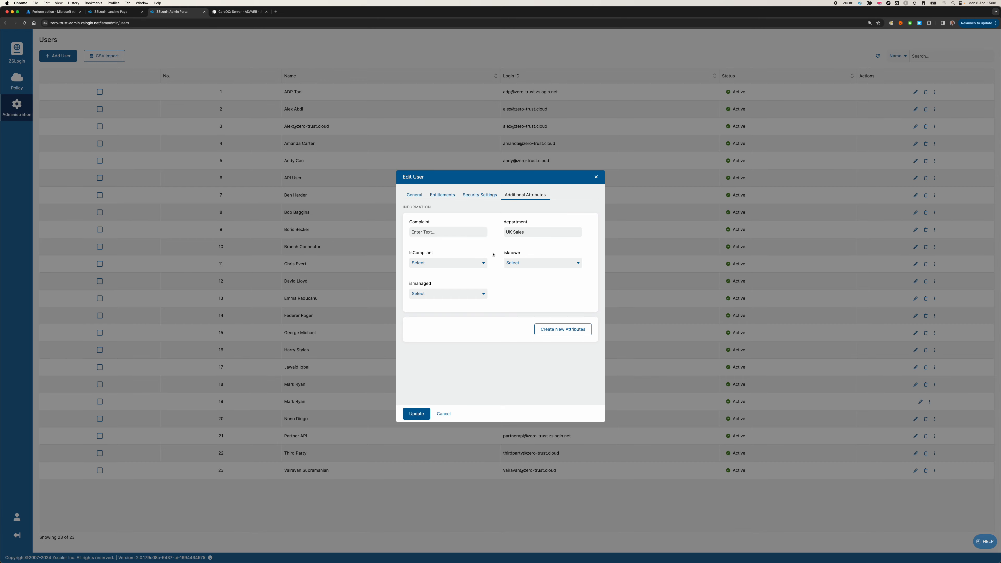
pyautogui.click(443, 414)
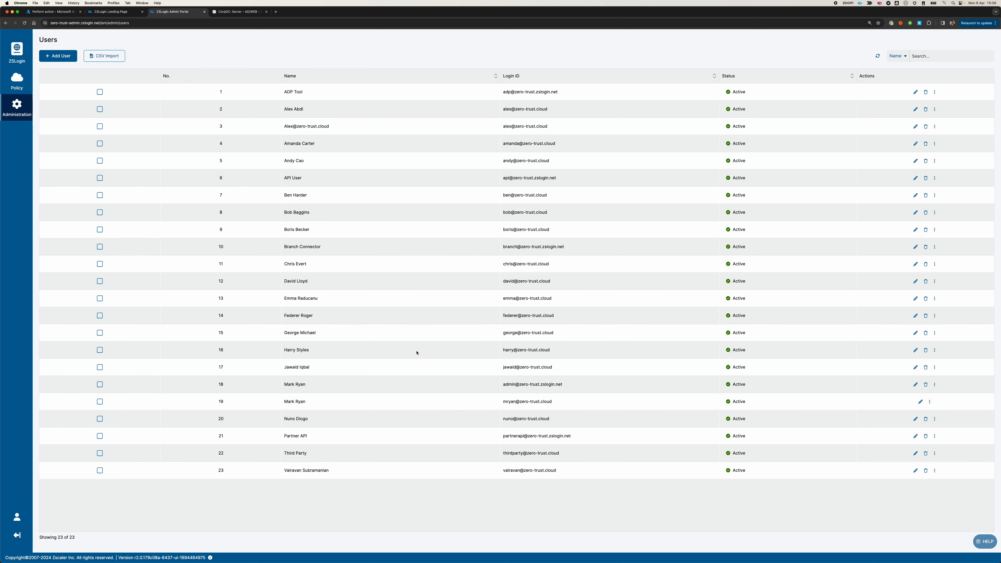
# Step: Launch Zscaler Private Access from the ZSLogin landing page and open its Access Policy rules
pyautogui.click(108, 11)
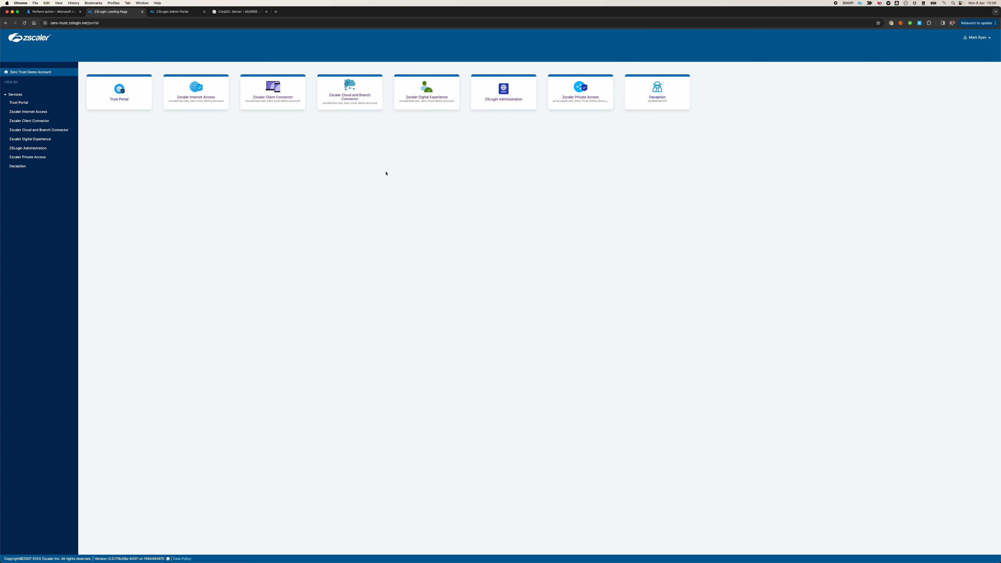
pyautogui.click(584, 95)
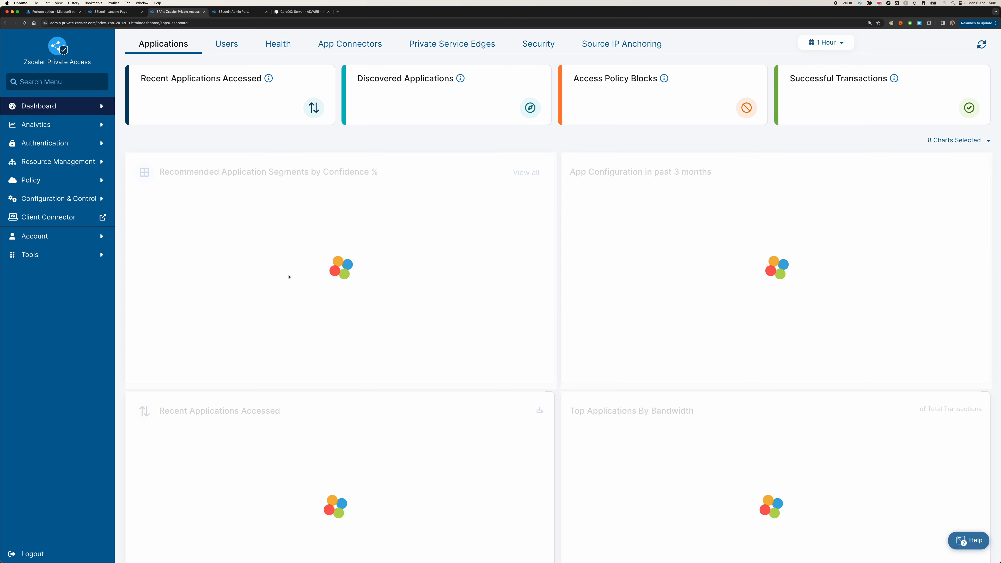
pyautogui.click(92, 143)
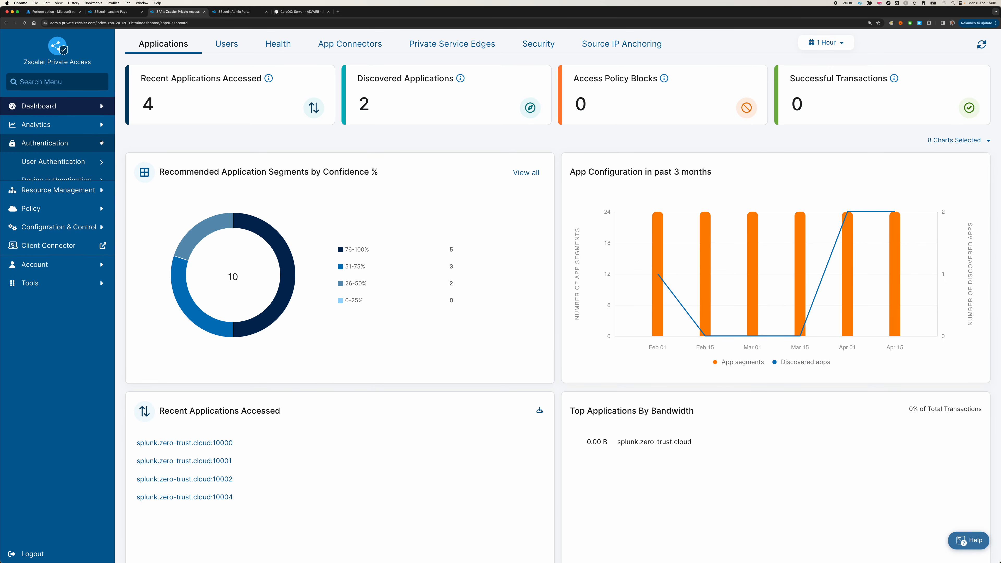
pyautogui.click(97, 164)
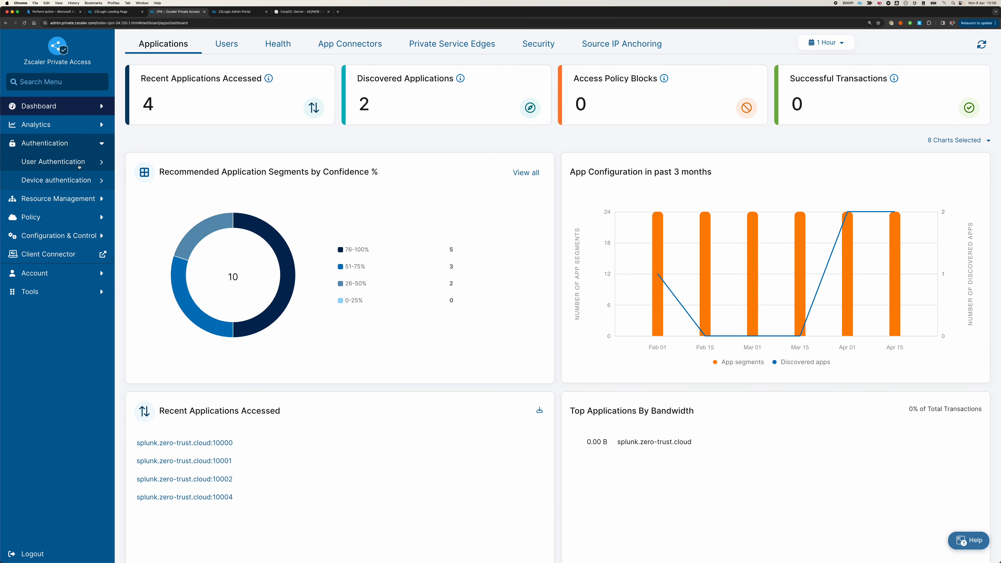
pyautogui.click(104, 166)
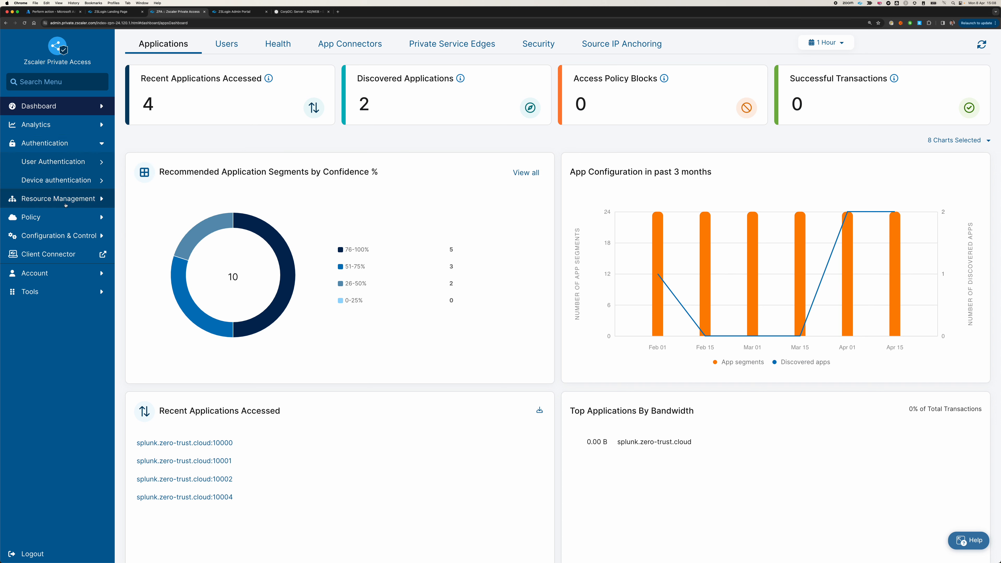
pyautogui.click(59, 218)
pyautogui.click(46, 198)
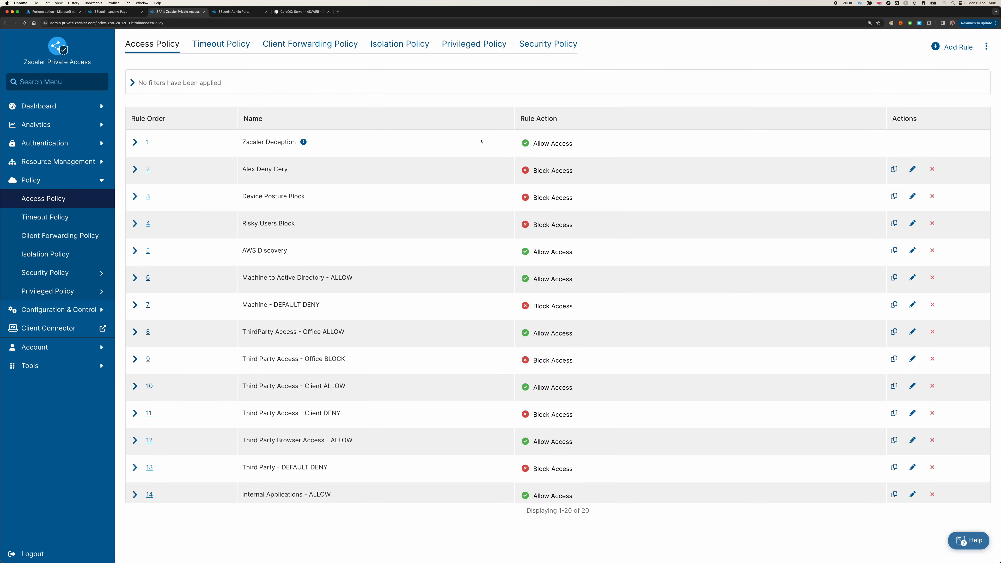
# Step: Start a new Allow Access rule with a User and Group Attributes criterion that uses the ZSLogin hosted user IdP
pyautogui.click(940, 51)
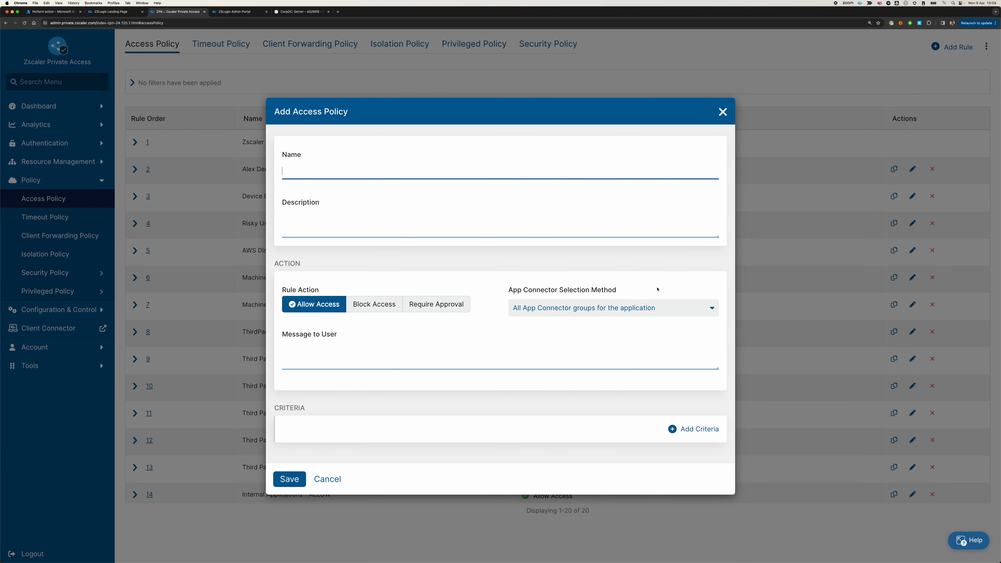
pyautogui.click(687, 427)
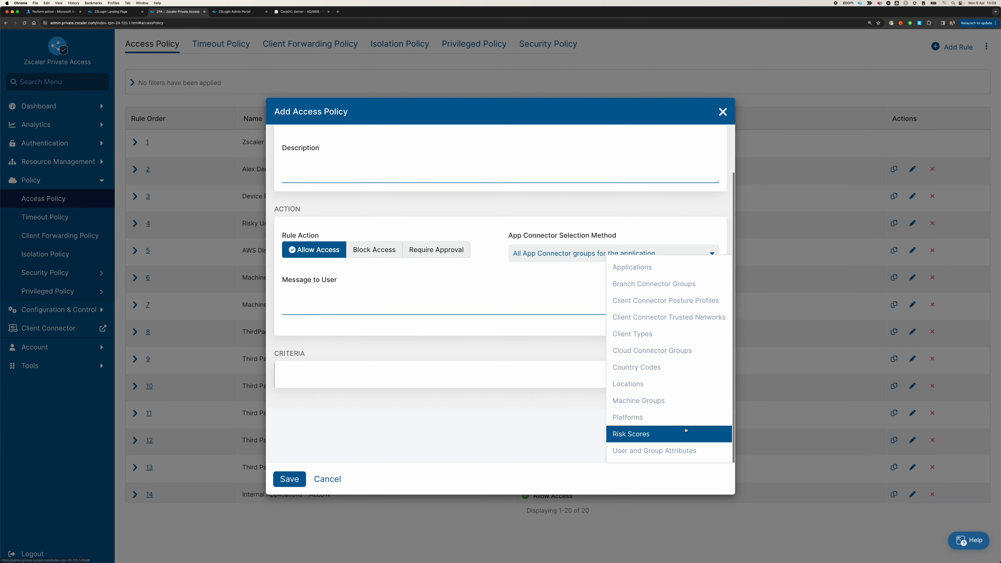
pyautogui.click(674, 449)
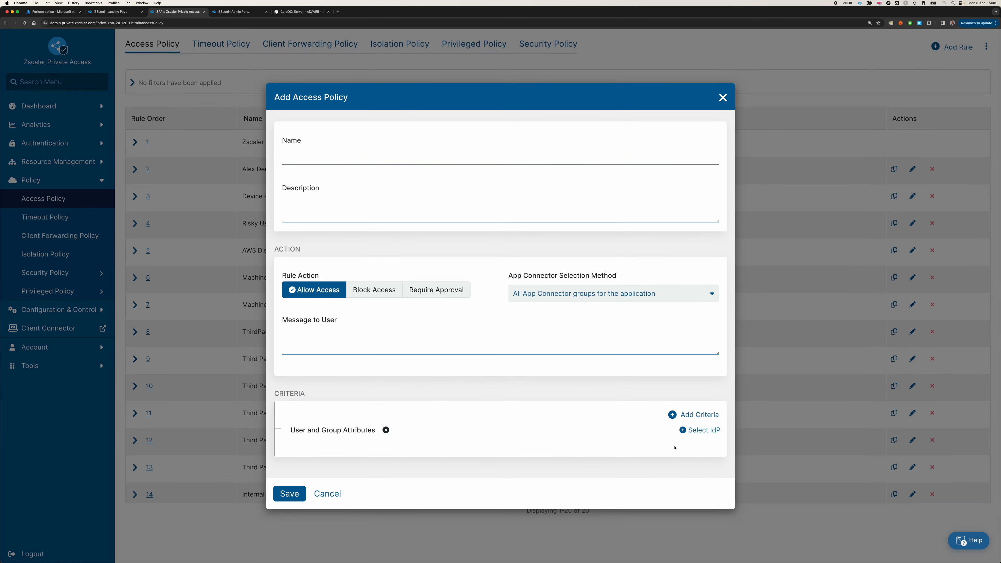
pyautogui.click(691, 430)
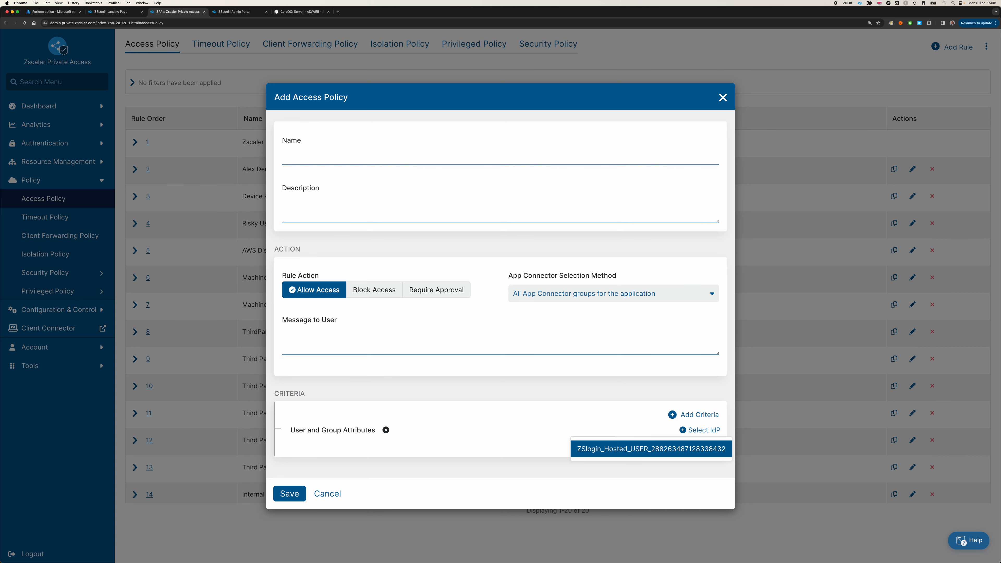
pyautogui.click(654, 445)
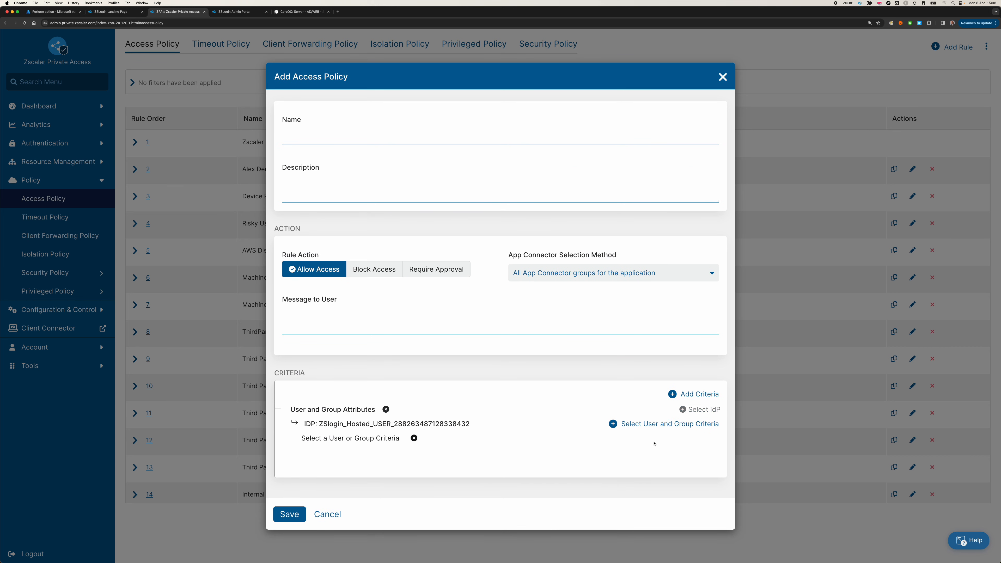
# Step: Add a user attribute condition on Department to the draft rule and check the selectable values and attribute names
pyautogui.click(657, 424)
pyautogui.click(643, 460)
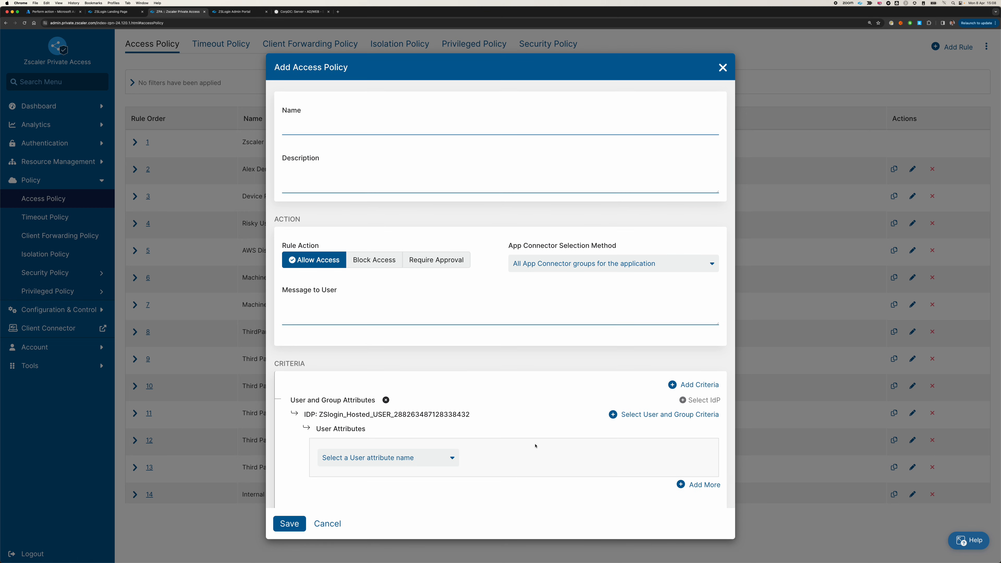
pyautogui.click(452, 457)
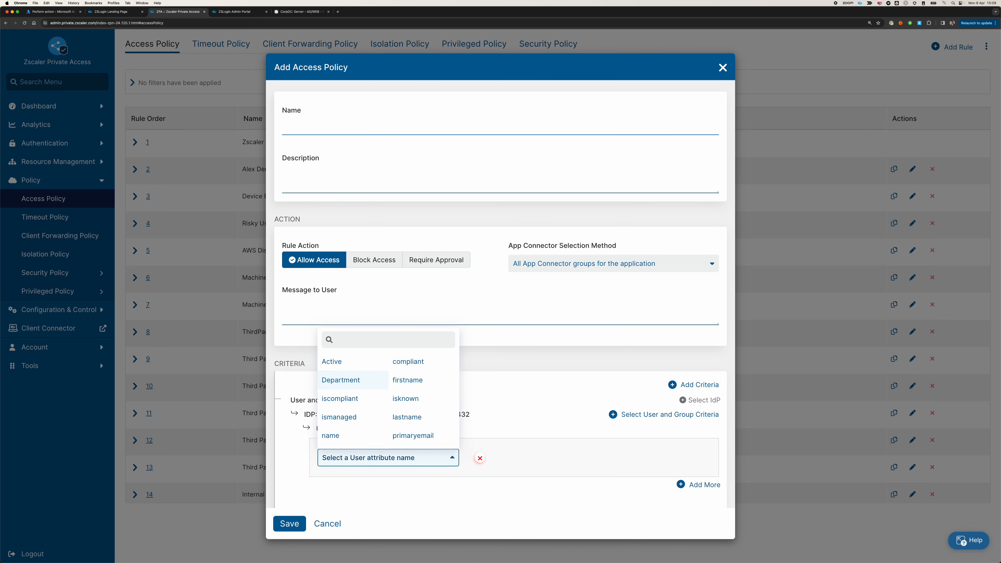
pyautogui.click(364, 384)
pyautogui.click(563, 458)
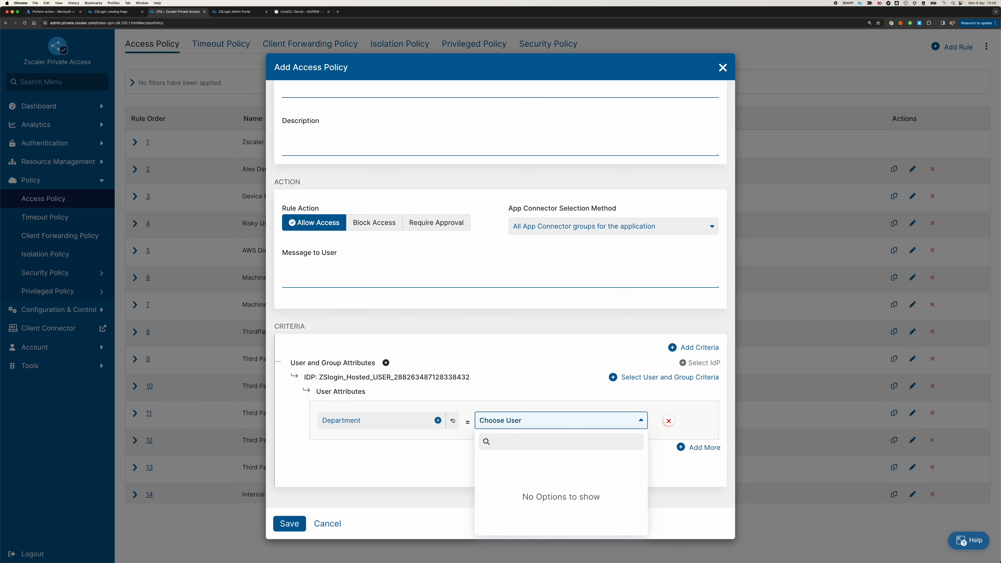
pyautogui.click(453, 421)
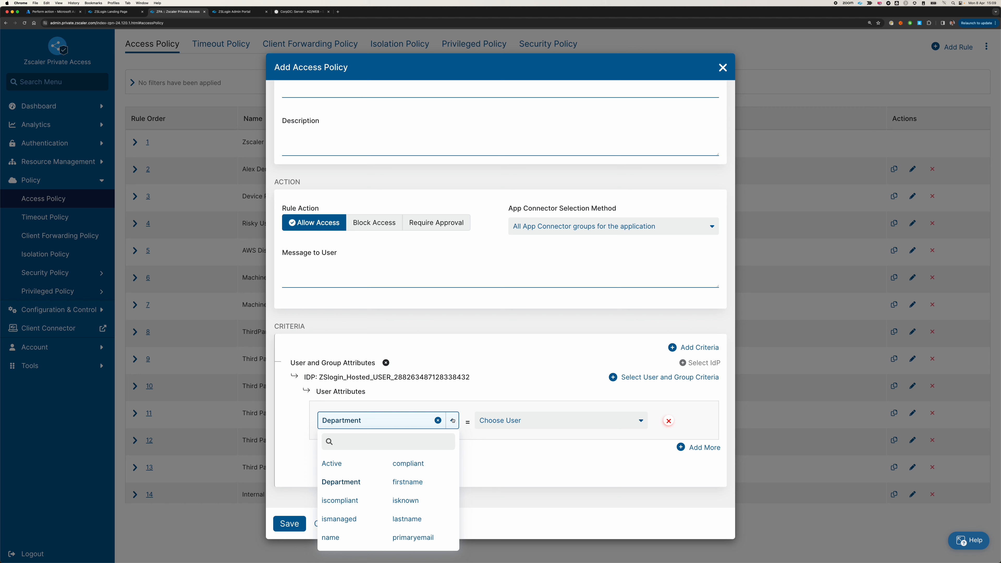
pyautogui.click(547, 376)
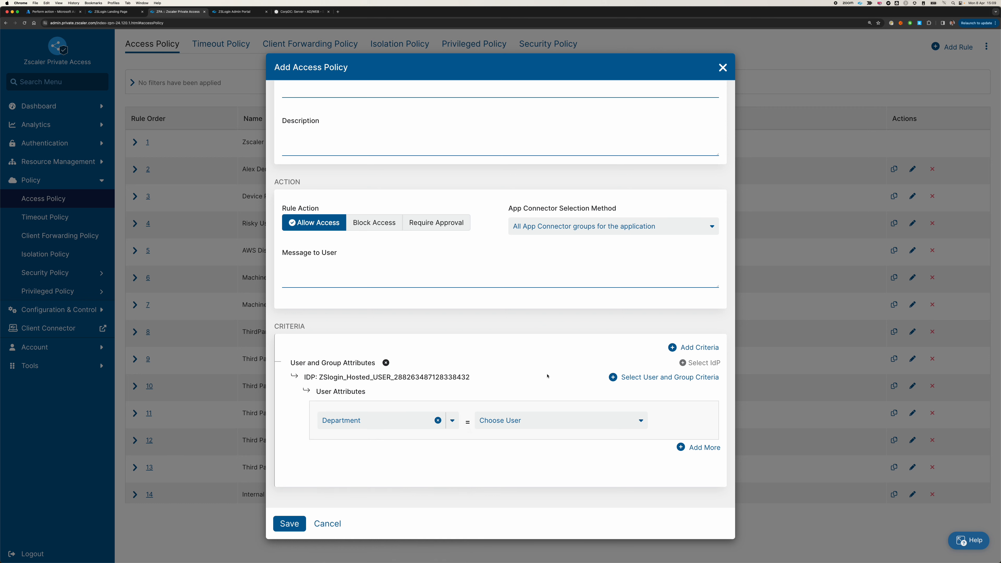
# Step: Add a Groups condition to the draft rule, look through the selectable group names, and discard the rule
pyautogui.click(649, 381)
pyautogui.click(650, 396)
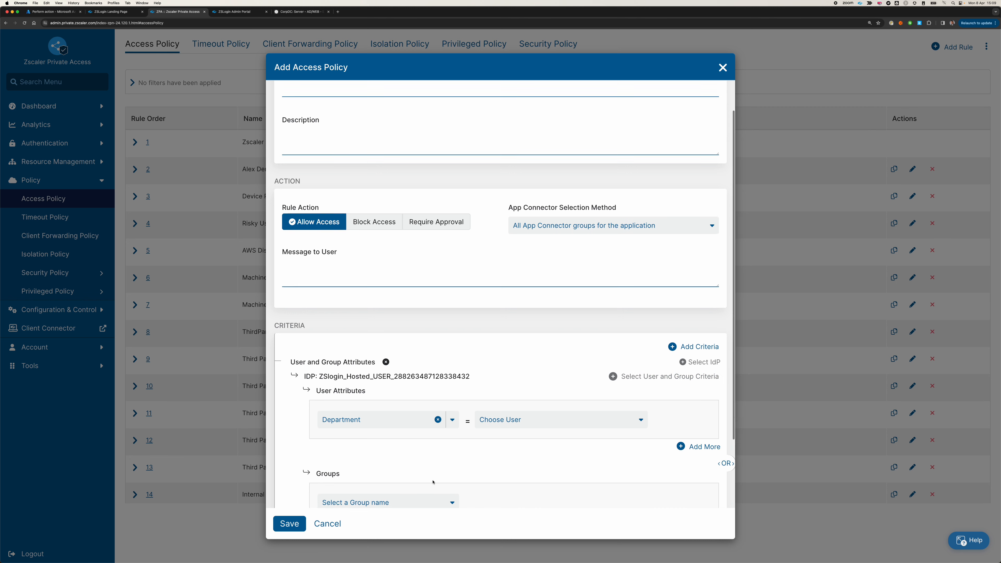
pyautogui.scroll(-2, 448, 458)
pyautogui.click(450, 449)
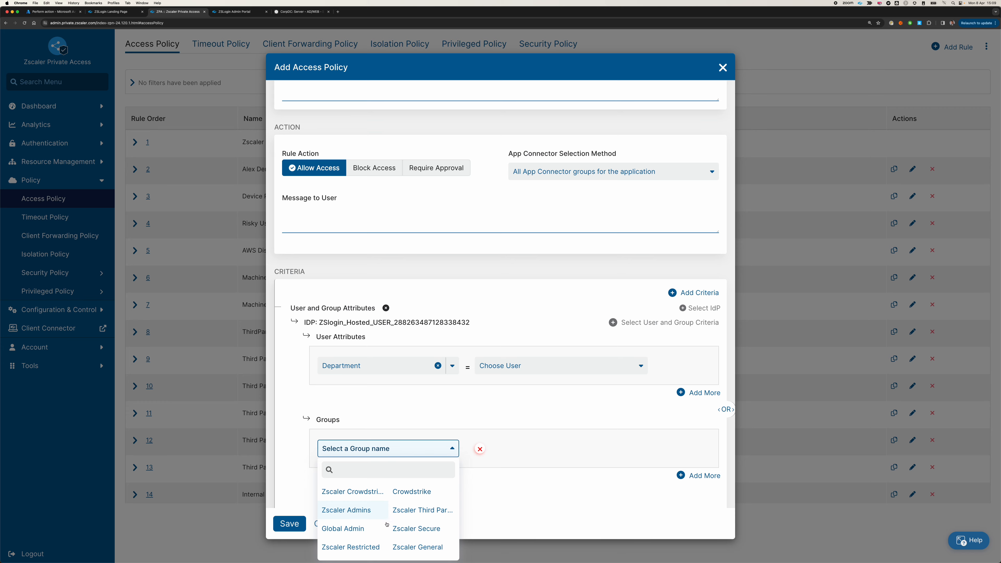
pyautogui.click(487, 528)
pyautogui.click(328, 524)
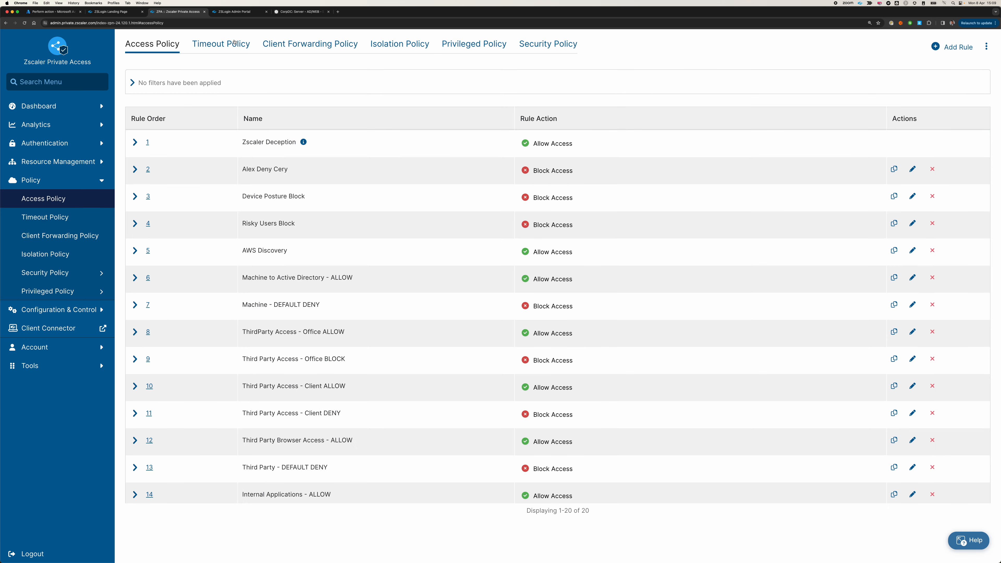
# Step: Switch to the ZSLogin Admin Portal and open its Service Entitlements page to review the entitled Zscaler services
pyautogui.click(122, 16)
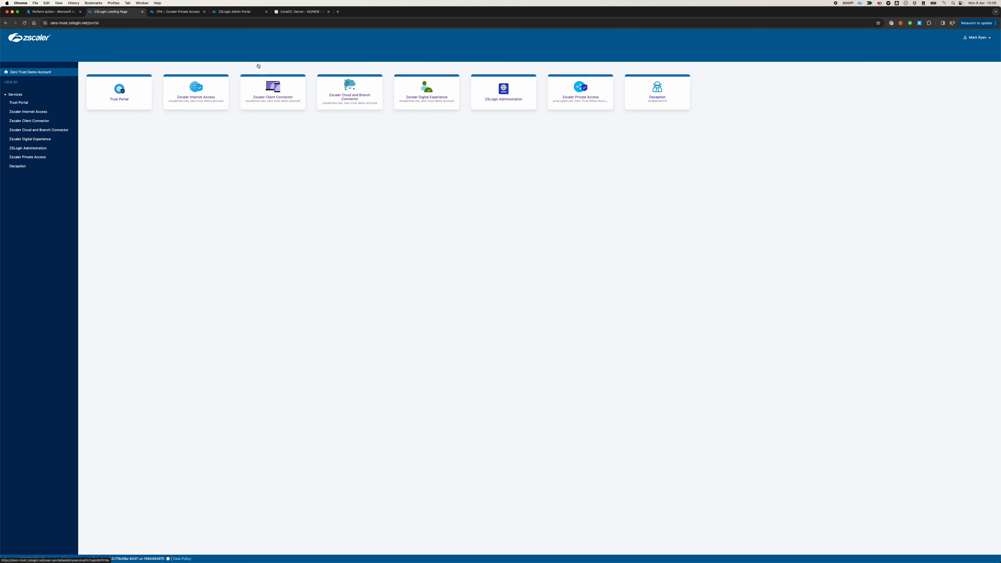
pyautogui.click(243, 15)
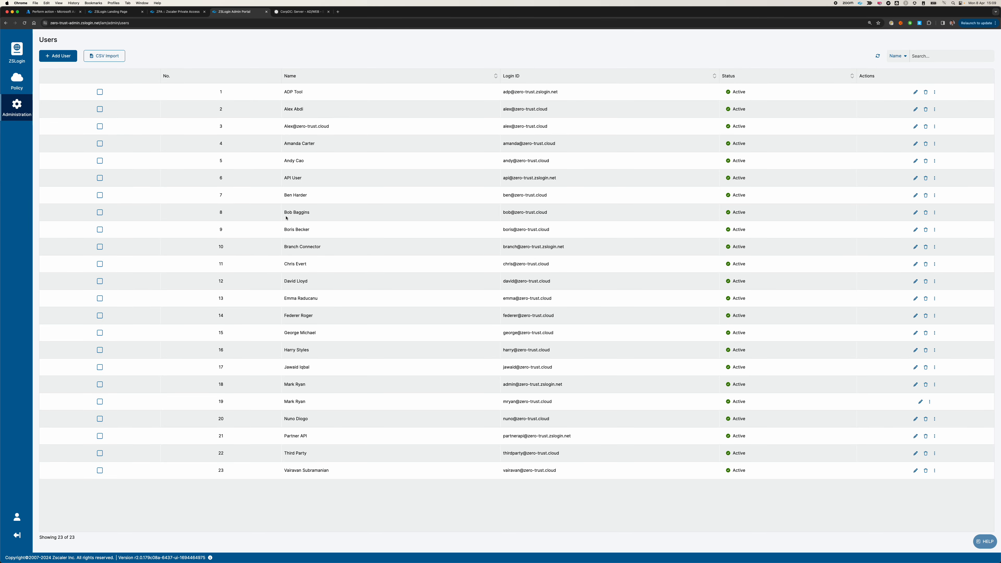
pyautogui.moveTo(24, 76)
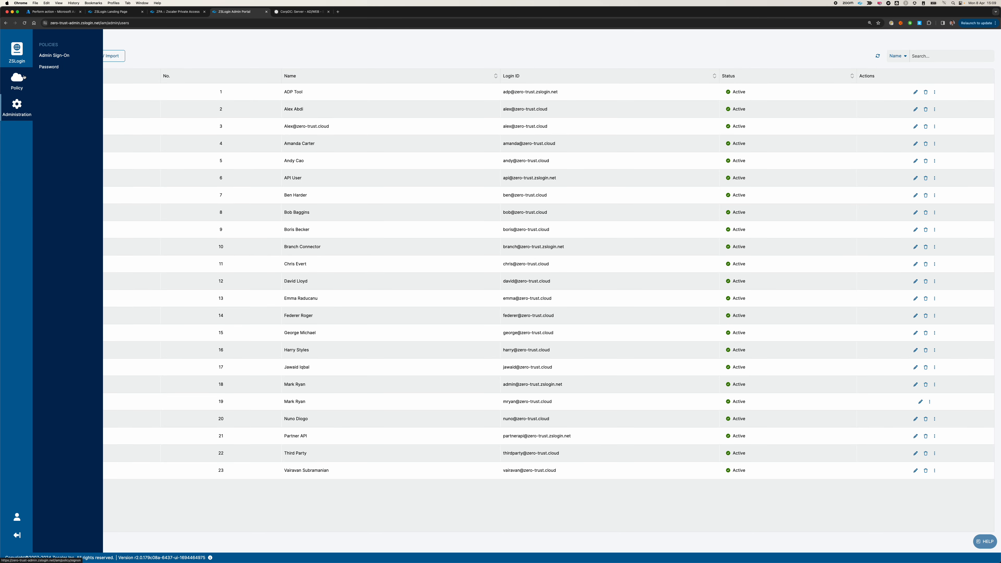
pyautogui.click(16, 108)
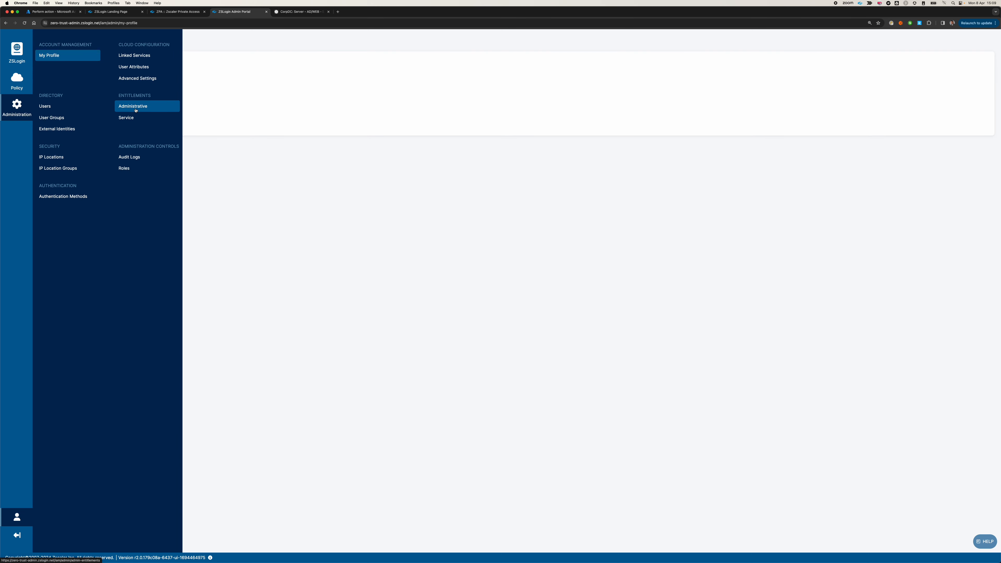
pyautogui.click(127, 118)
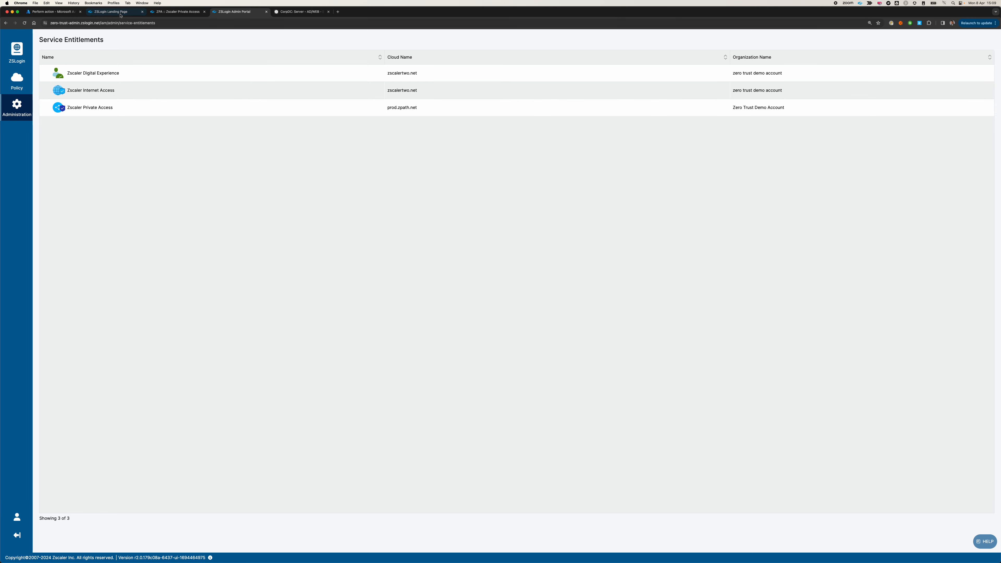
# Step: Launch Zscaler Internet Access from the ZSLogin landing page and look through the URL Filtering rules under URL & Cloud App Control
pyautogui.click(169, 12)
pyautogui.click(118, 12)
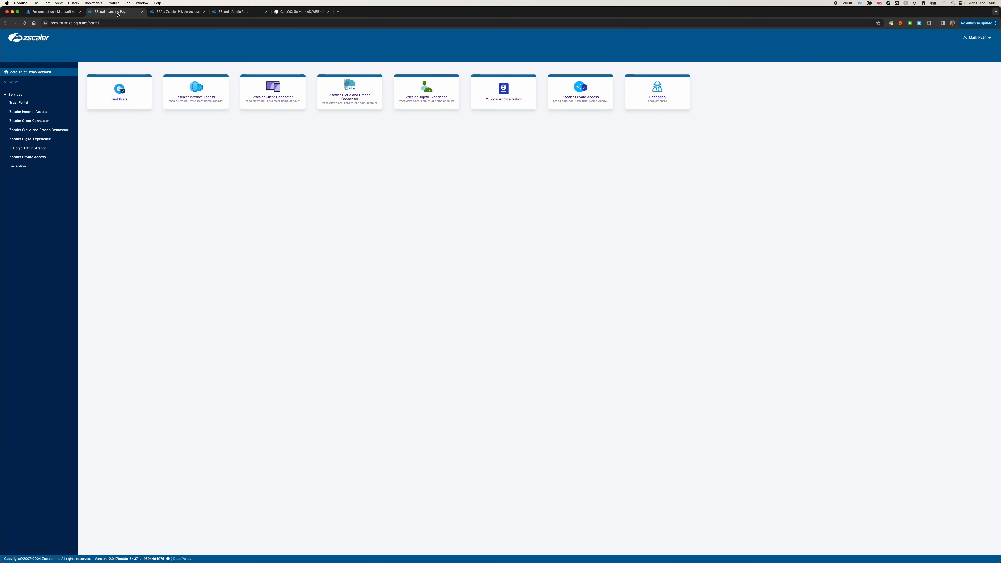
pyautogui.click(207, 98)
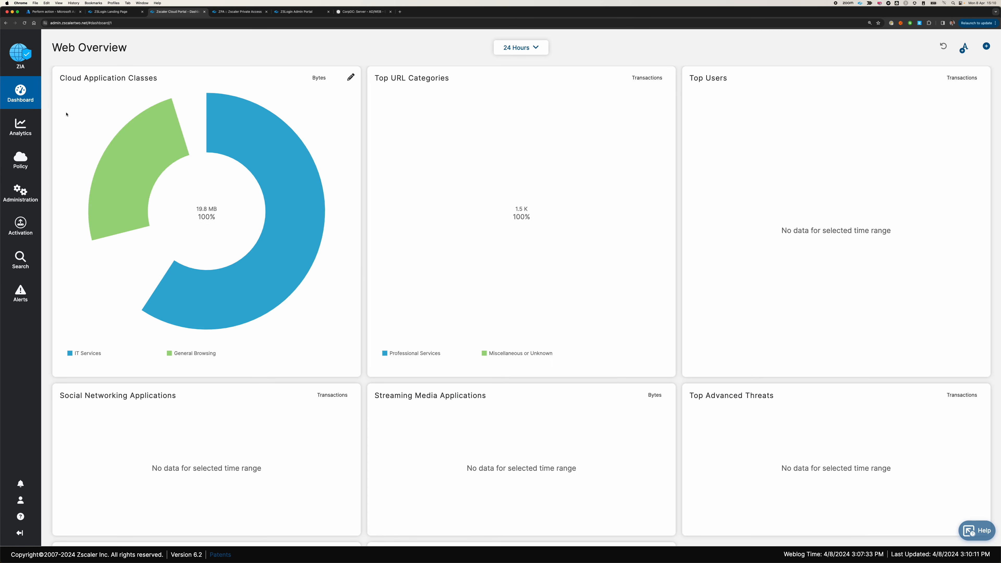
pyautogui.moveTo(24, 165)
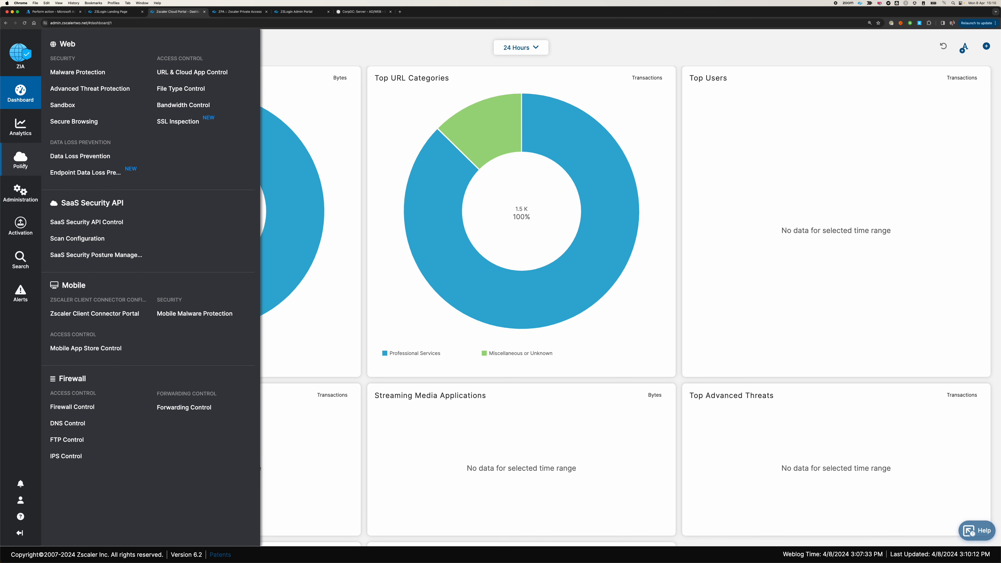
pyautogui.click(179, 72)
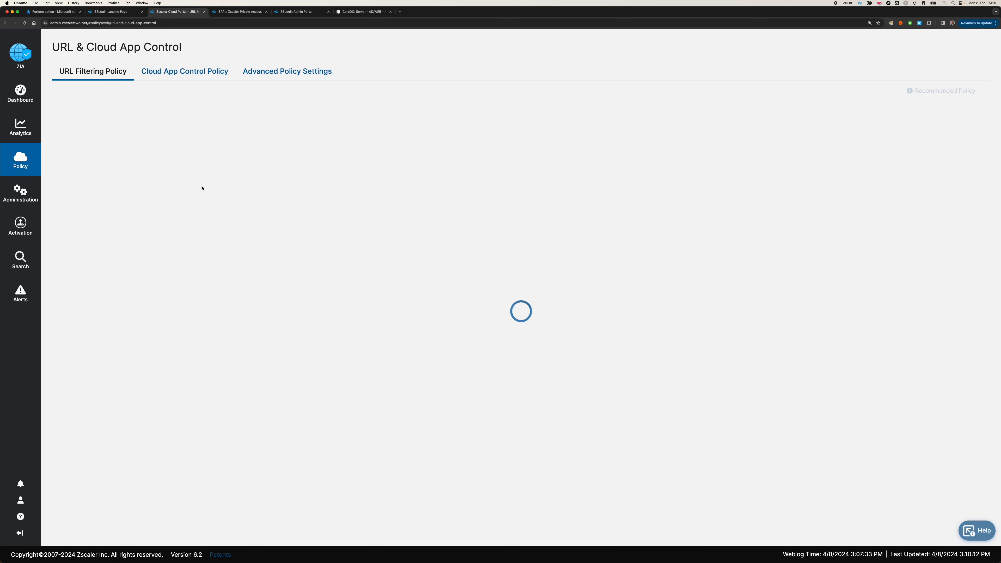
pyautogui.scroll(-10, 216, 355)
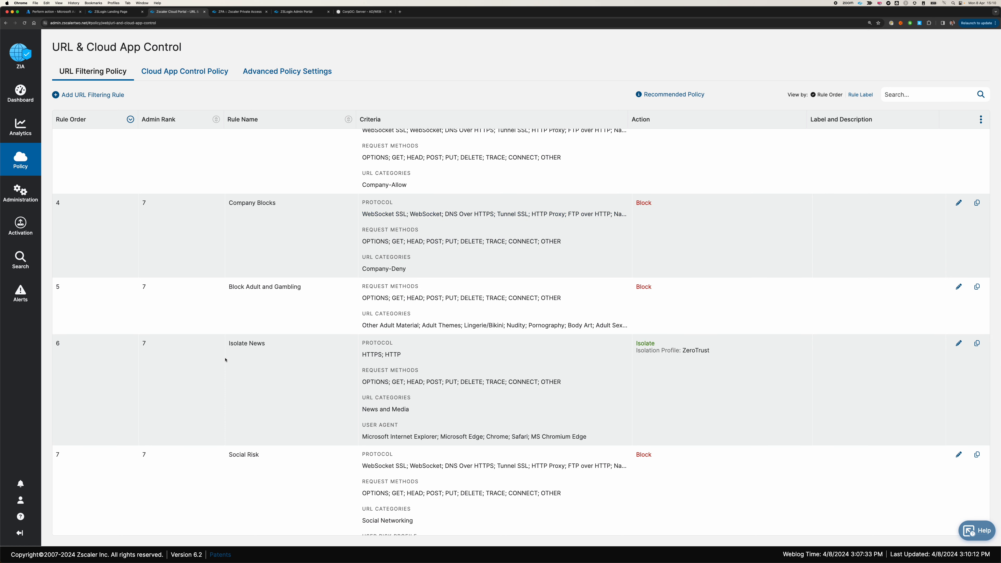
# Step: Start a new URL filtering rule and select the Dynamic SE group as its Groups criterion
pyautogui.scroll(10, 239, 331)
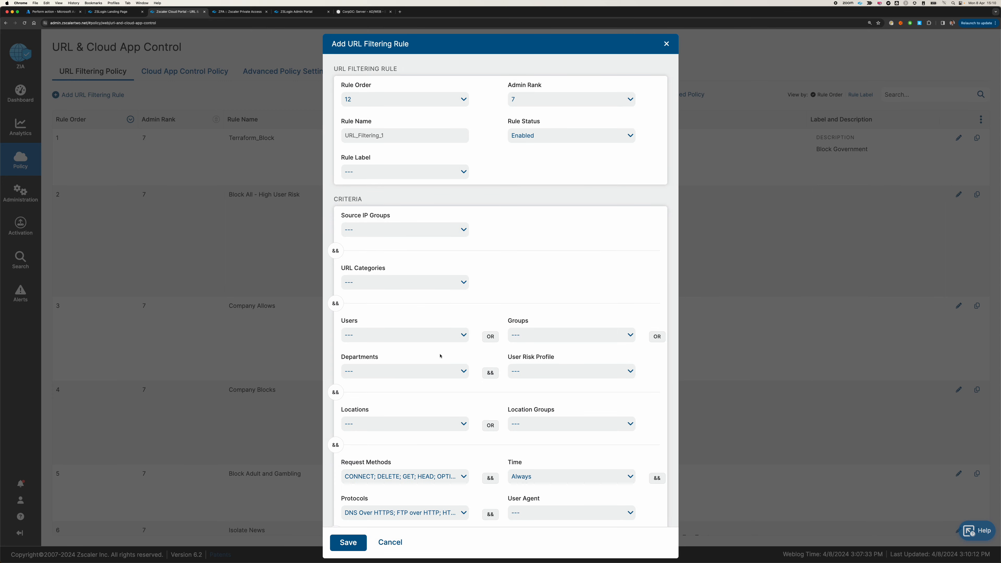
pyautogui.click(556, 340)
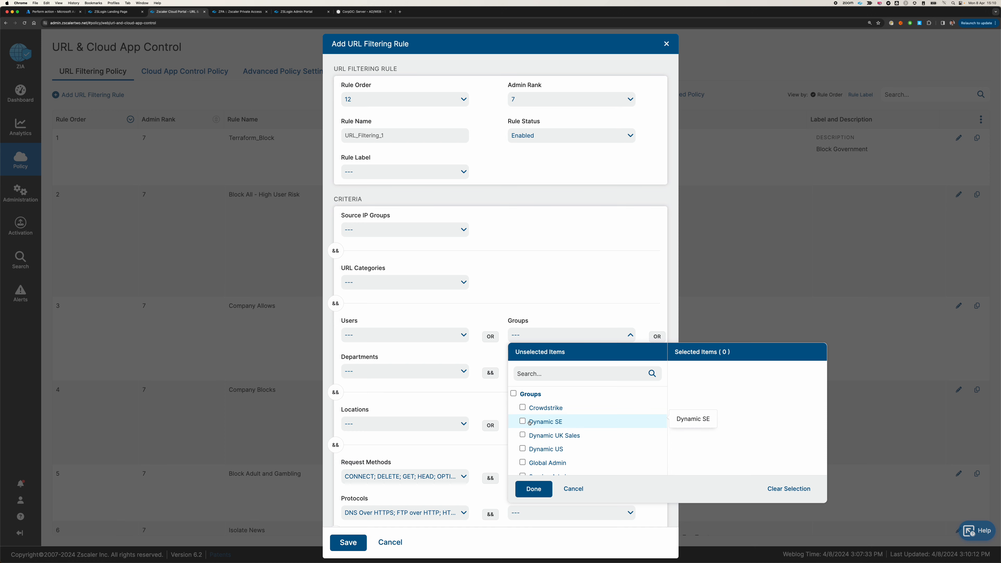
pyautogui.click(530, 422)
pyautogui.click(559, 288)
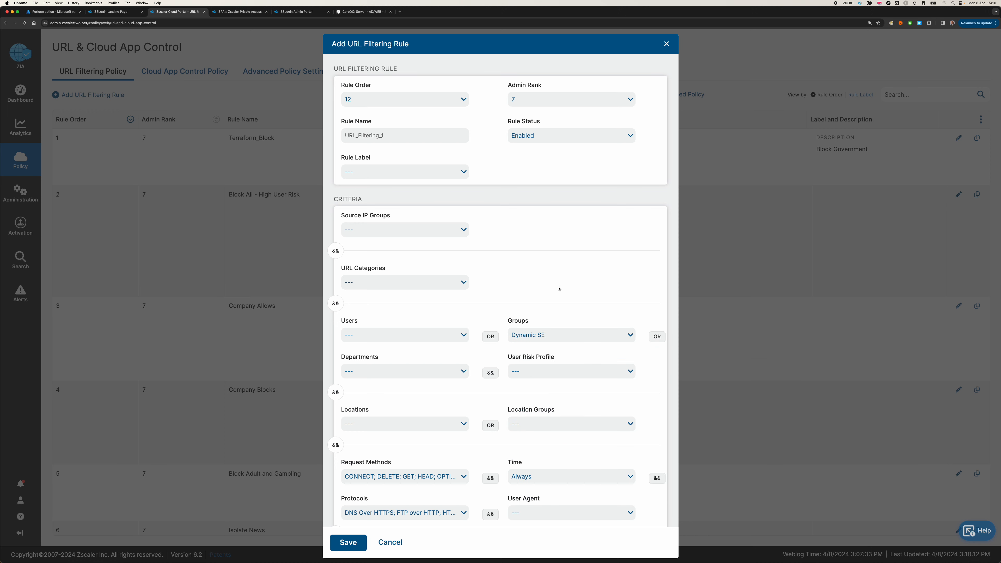
# Step: Check the selectable Departments and Users criteria in the draft URL filtering rule, and discard the rule
pyautogui.click(461, 371)
pyautogui.click(509, 283)
pyautogui.click(464, 370)
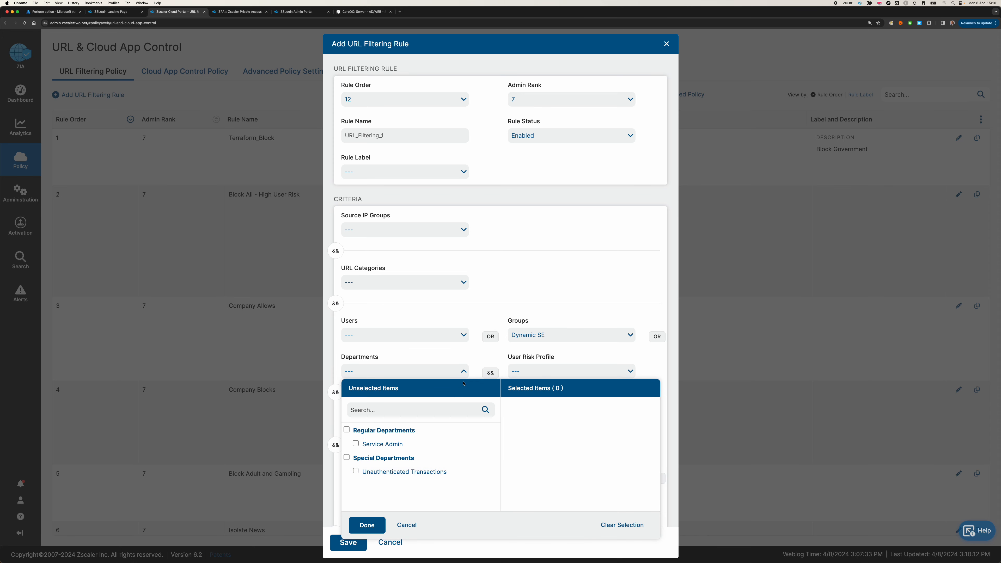
pyautogui.click(489, 318)
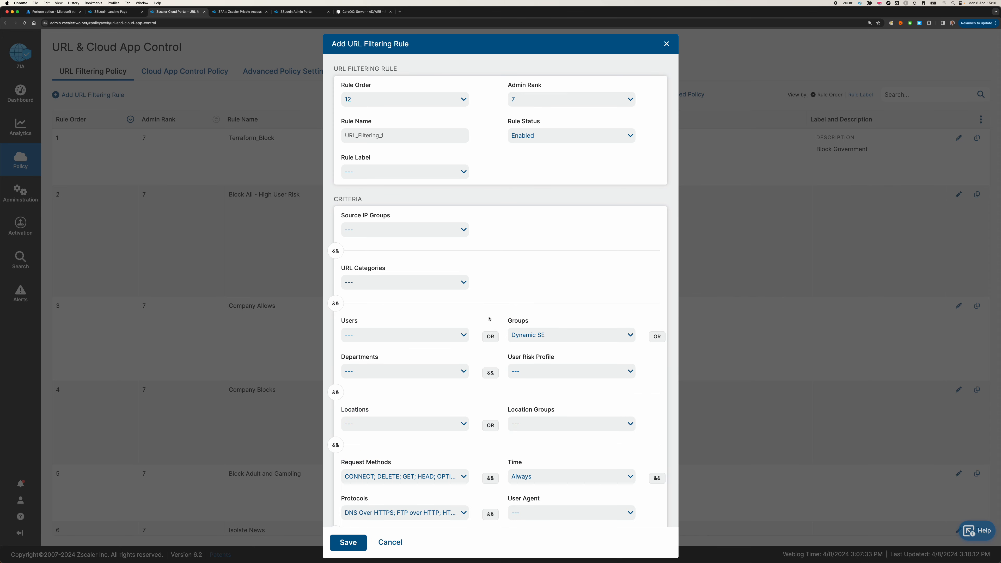
pyautogui.click(464, 335)
pyautogui.click(543, 296)
pyautogui.click(390, 543)
# Step: Open the Zscaler Internet Access search
pyautogui.click(20, 260)
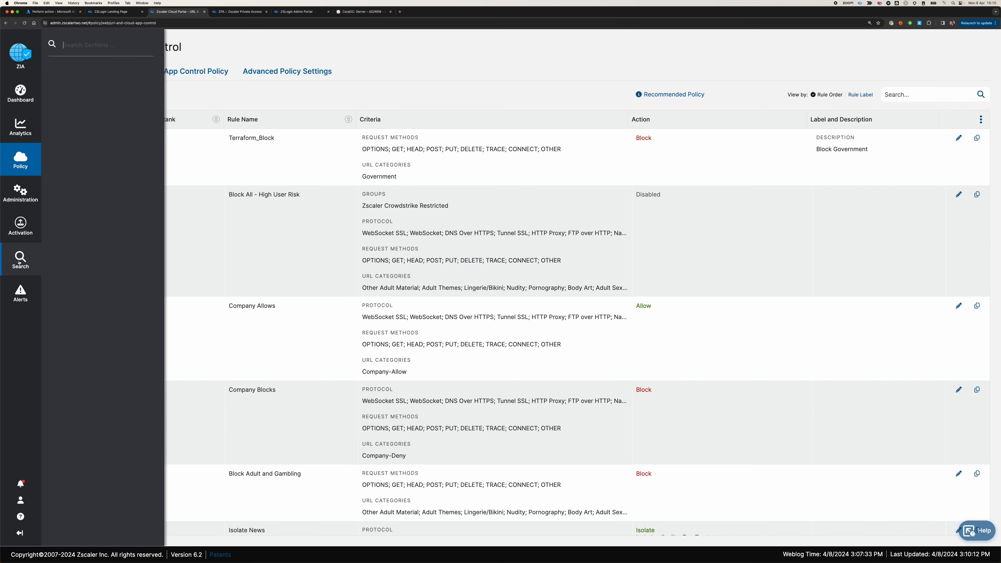